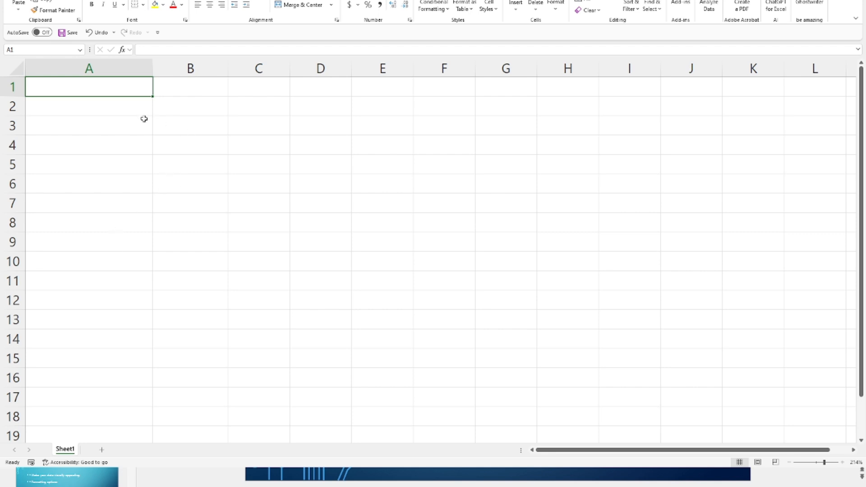
Enter "one book contain many sheets" in cell A1 and widen column A to fit the text.
{"action": "type", "text": "on"}
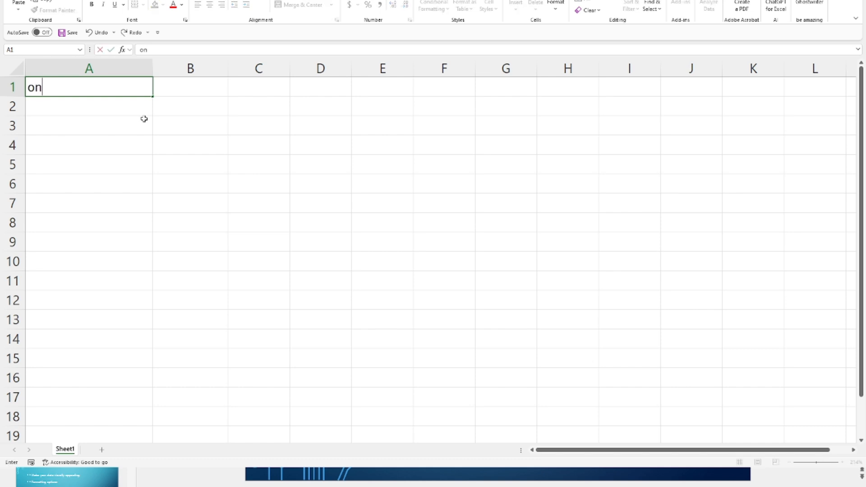
{"action": "type", "text": "e book containg"}
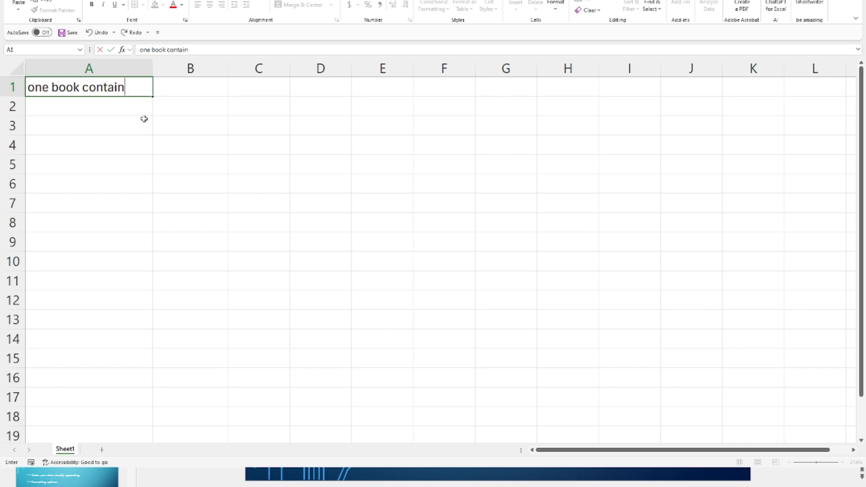
{"action": "key", "text": "BackSpace"}
{"action": "type", "text": "many sheets"}
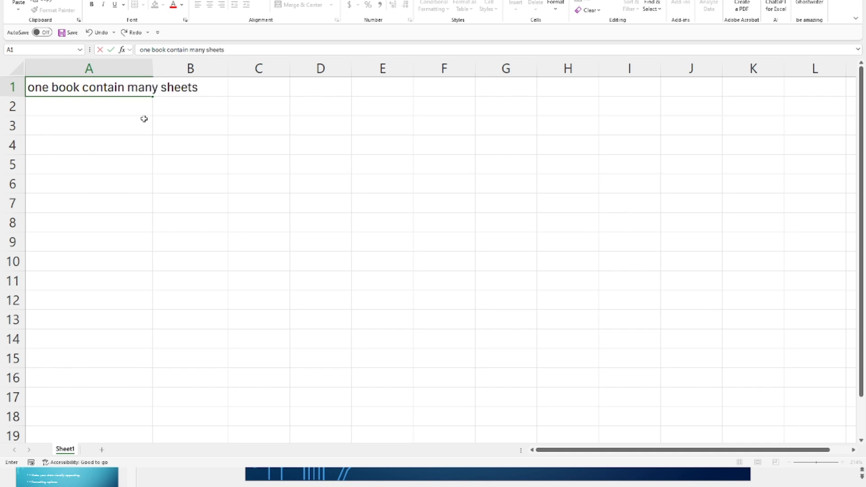
{"action": "key", "text": "Return"}
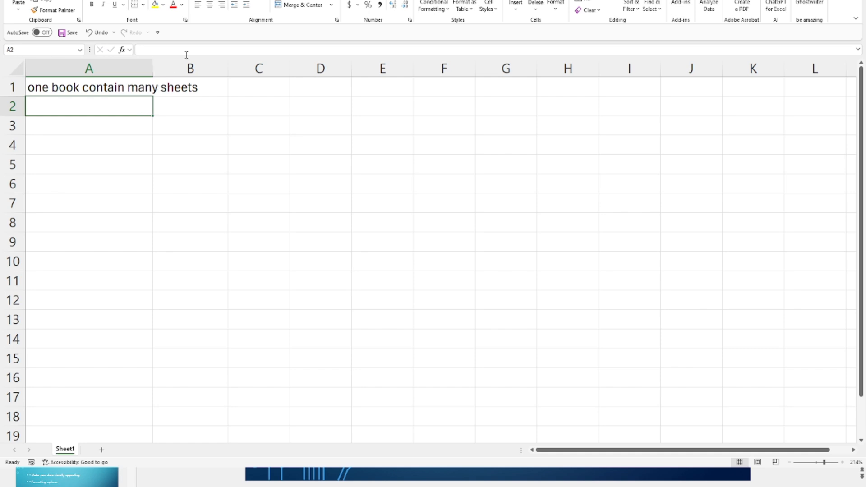
{"action": "left_click_drag", "start_coordinate": [152, 67], "coordinate": [217, 67]}
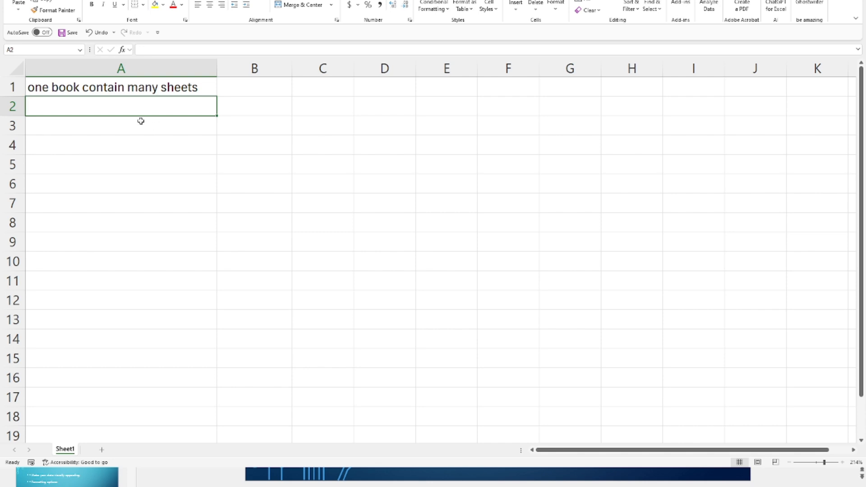
Examine column A by selecting the whole column and individual cells from A1 down to A10, checking their cell references.
{"action": "left_click", "coordinate": [131, 88]}
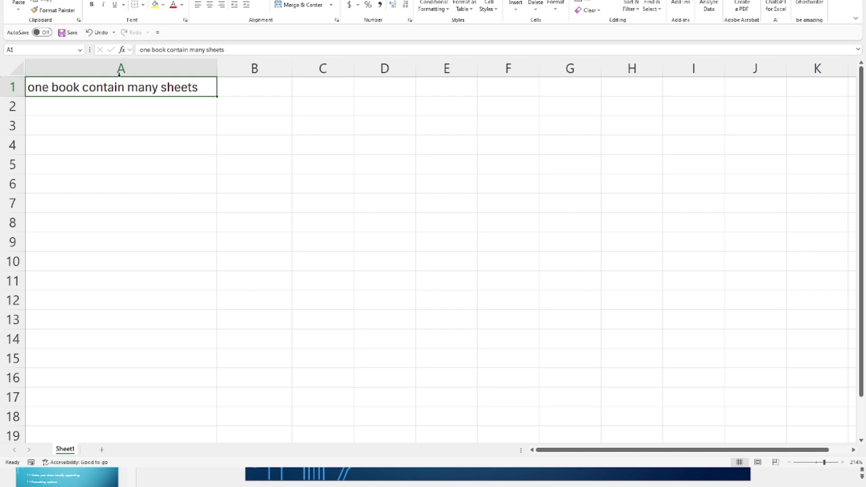
{"action": "left_click", "coordinate": [119, 69]}
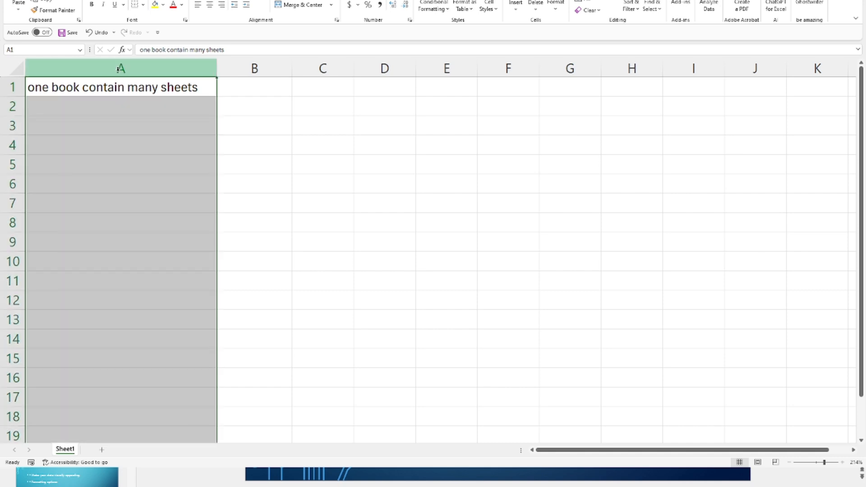
{"action": "left_click", "coordinate": [116, 86]}
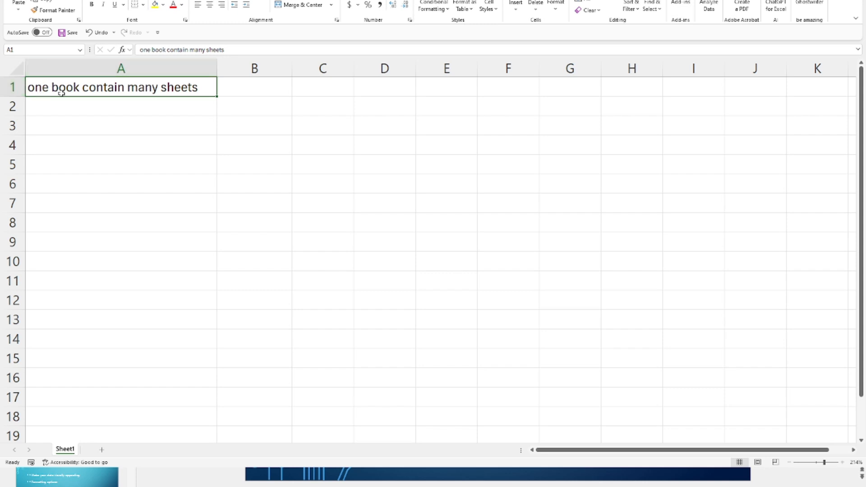
{"action": "left_click", "coordinate": [81, 105]}
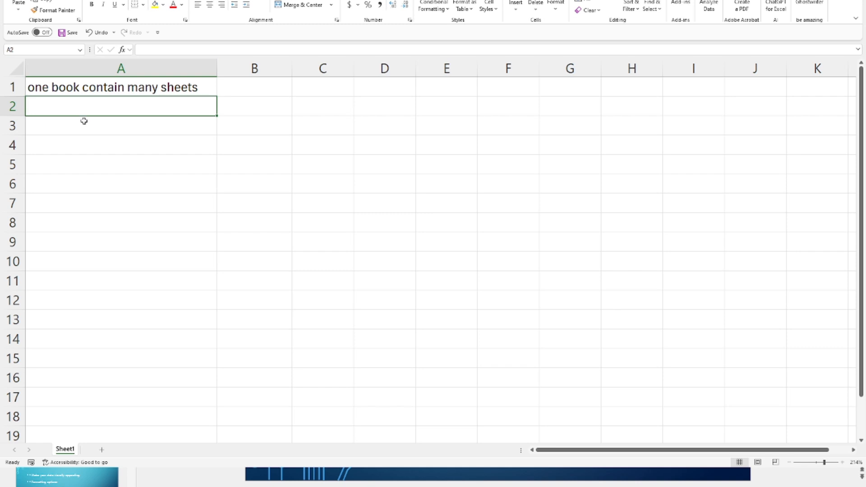
{"action": "left_click", "coordinate": [83, 124]}
{"action": "left_click", "coordinate": [83, 143]}
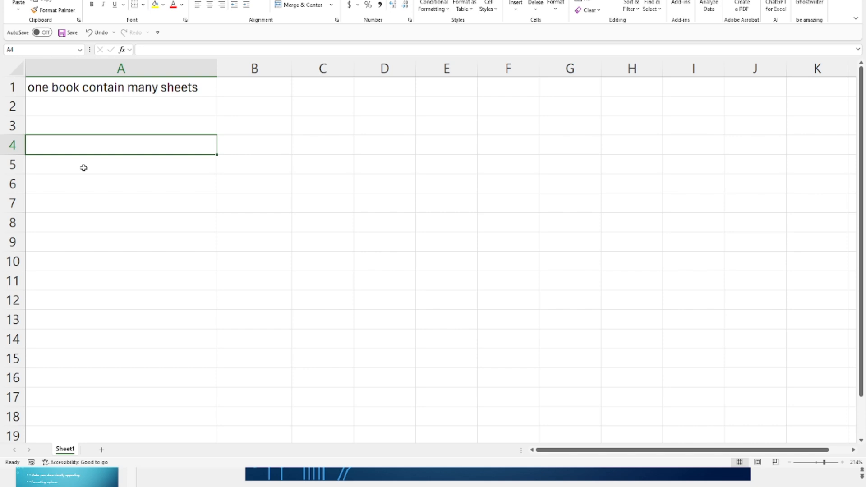
{"action": "left_click", "coordinate": [83, 168]}
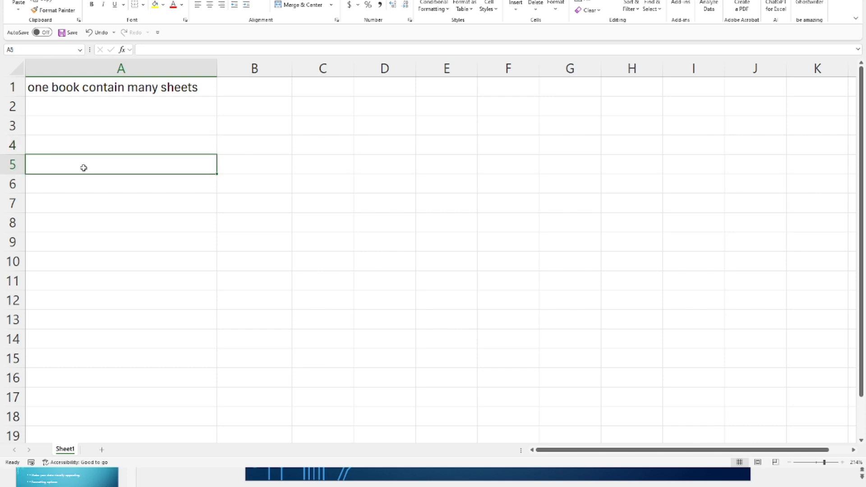
{"action": "left_click", "coordinate": [83, 183]}
{"action": "left_click", "coordinate": [80, 204]}
{"action": "left_click", "coordinate": [82, 223]}
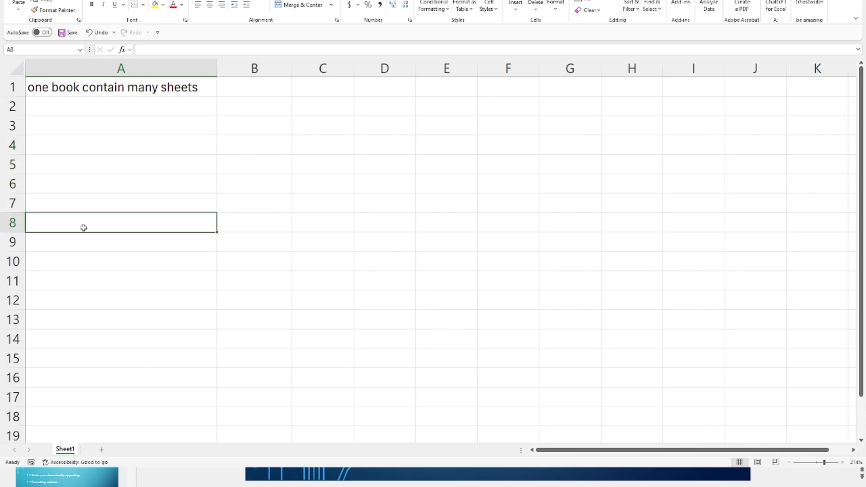
{"action": "left_click", "coordinate": [86, 244]}
{"action": "left_click", "coordinate": [86, 262]}
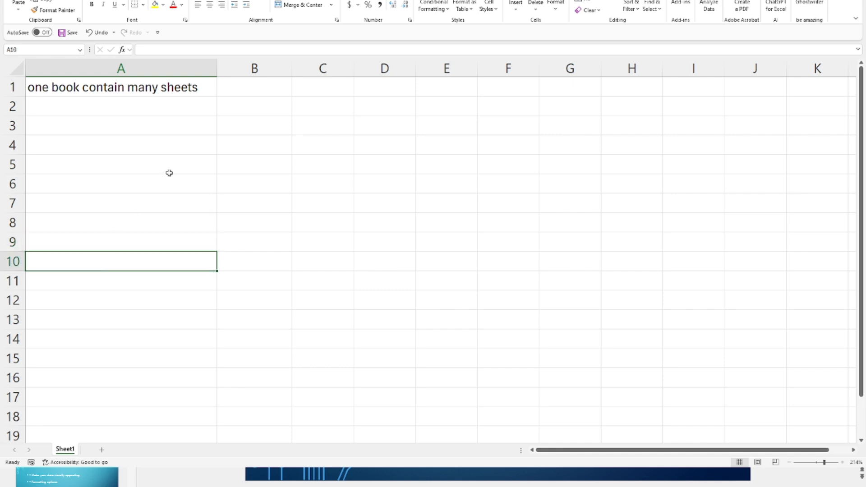
Examine the column letters by selecting cells A1 and B1, columns B through F in turn, and cell B1 again.
{"action": "left_click", "coordinate": [163, 88]}
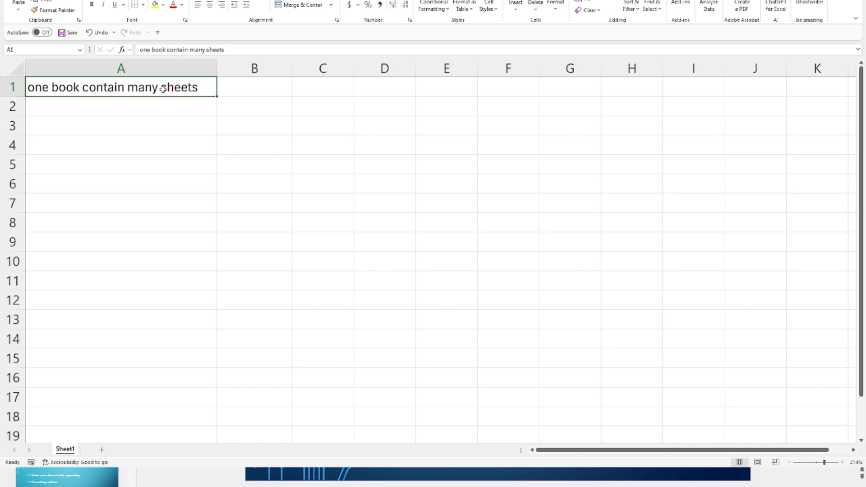
{"action": "left_click", "coordinate": [237, 87]}
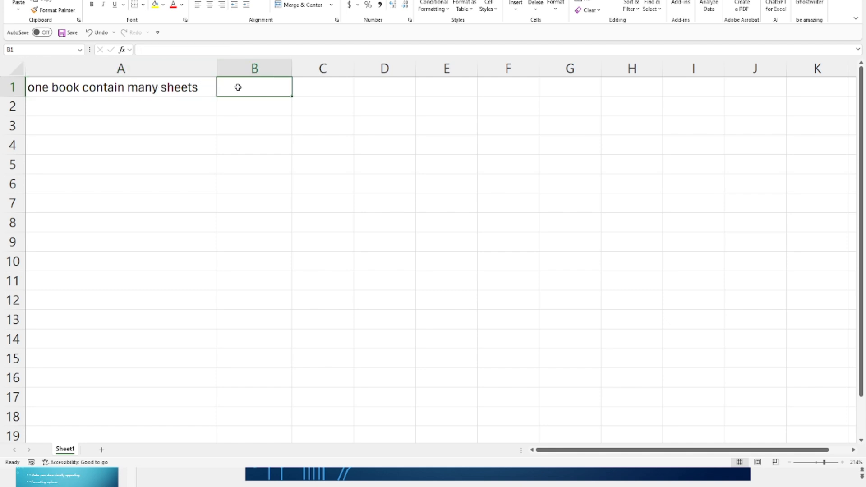
{"action": "left_click", "coordinate": [249, 69]}
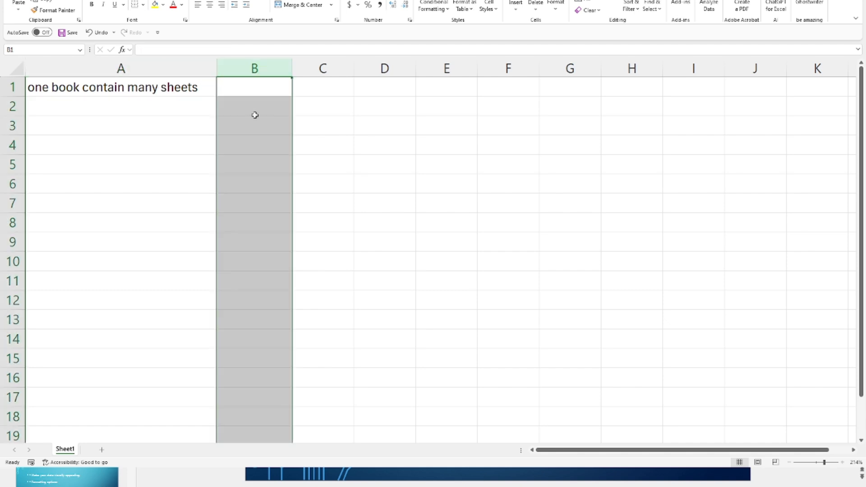
{"action": "left_click", "coordinate": [316, 68]}
{"action": "left_click", "coordinate": [372, 69]}
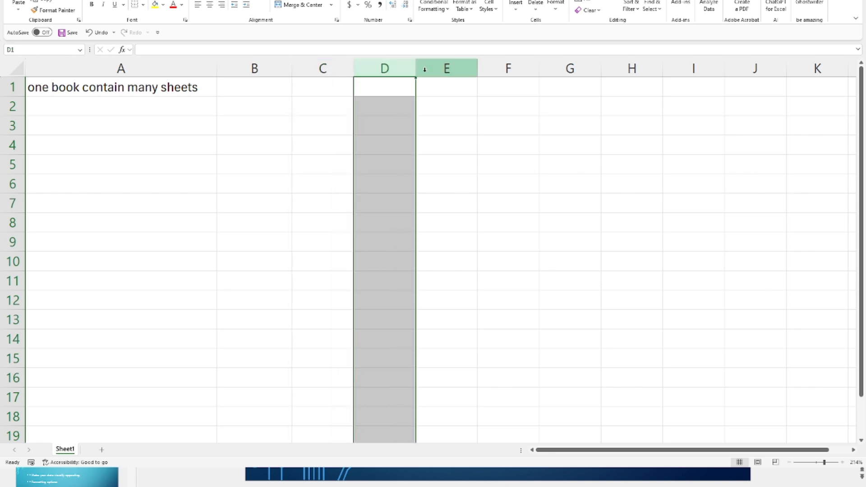
{"action": "left_click", "coordinate": [430, 69]}
{"action": "left_click", "coordinate": [492, 68]}
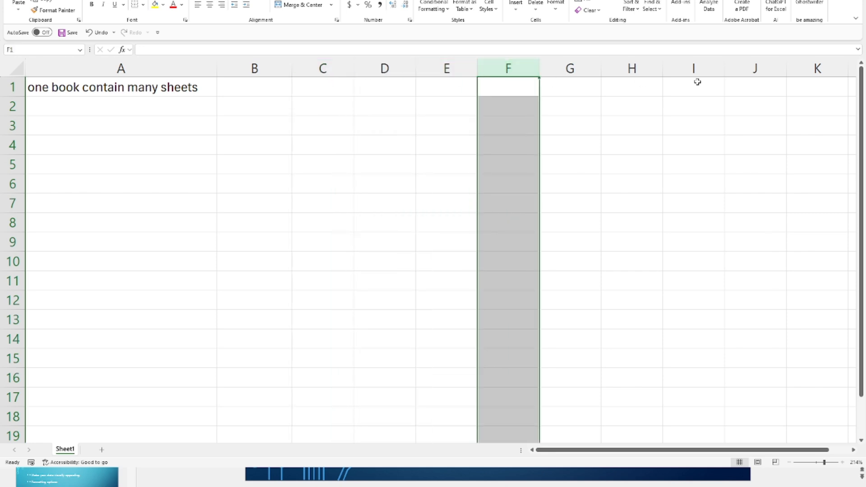
{"action": "left_click", "coordinate": [255, 69]}
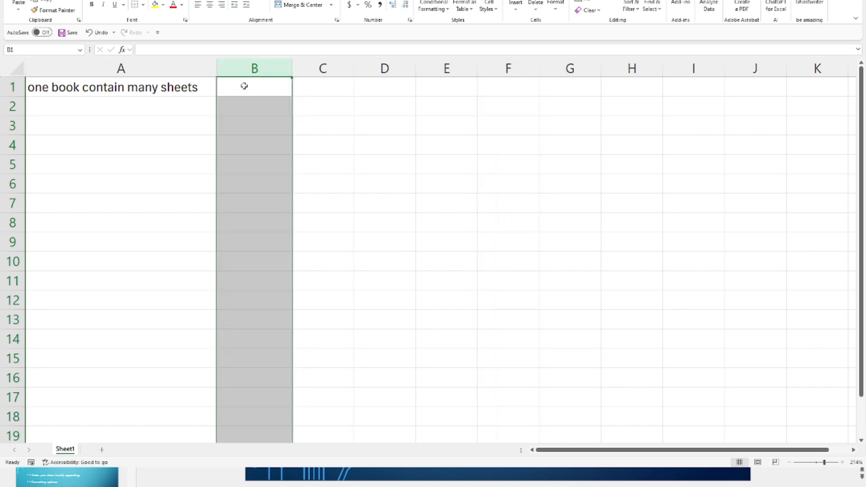
{"action": "left_click", "coordinate": [243, 86]}
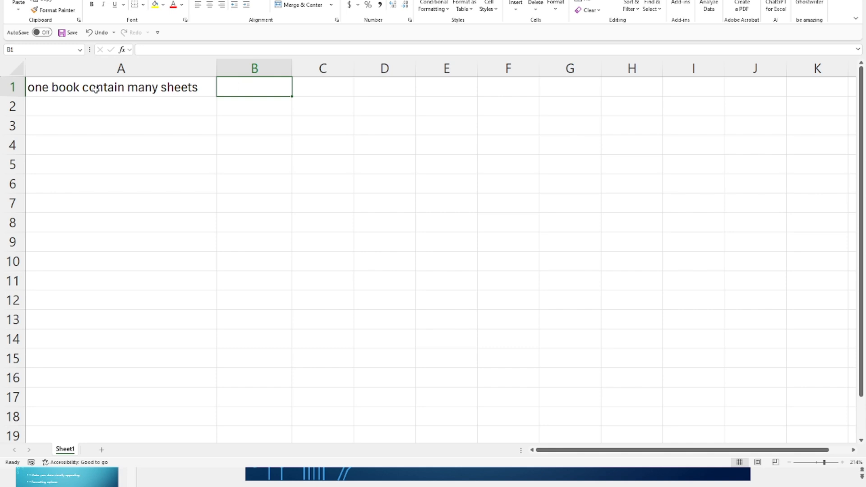
Step through the cells of column B from B2 down to B10, examining their cell references.
{"action": "left_click", "coordinate": [233, 106]}
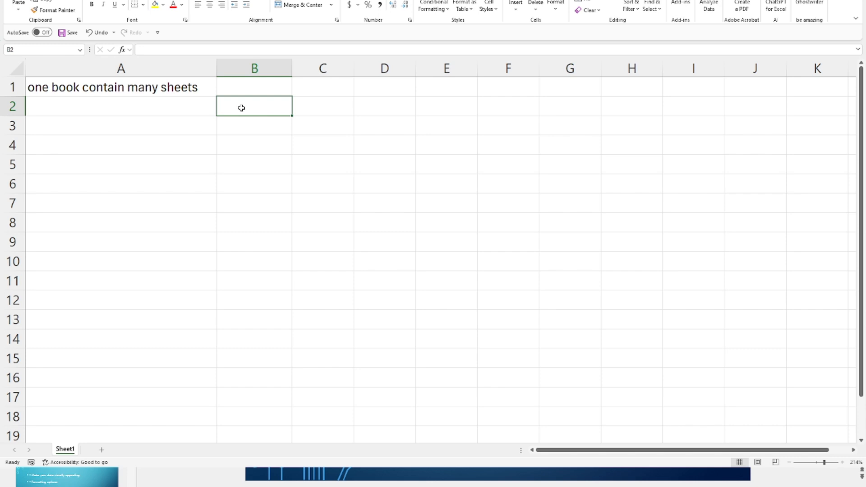
{"action": "key", "text": "Return"}
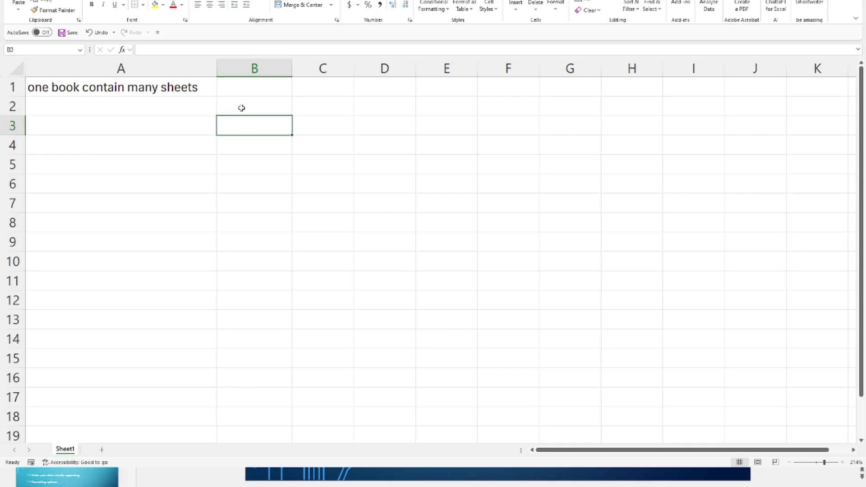
{"action": "key", "text": "Down"}
{"action": "key", "text": "Down"}
{"action": "key", "text": "Down"}
{"action": "key", "text": "Down"}
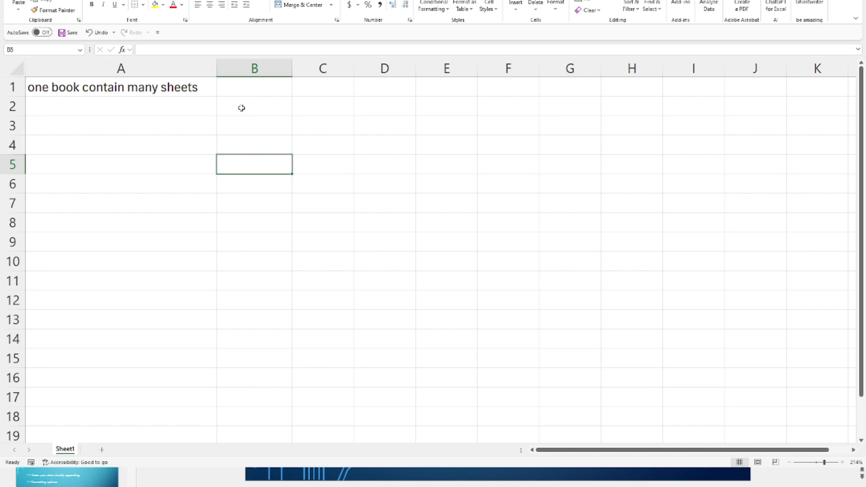
{"action": "key", "text": "Down"}
{"action": "key", "text": "Down"}
{"action": "key", "text": "Down"}
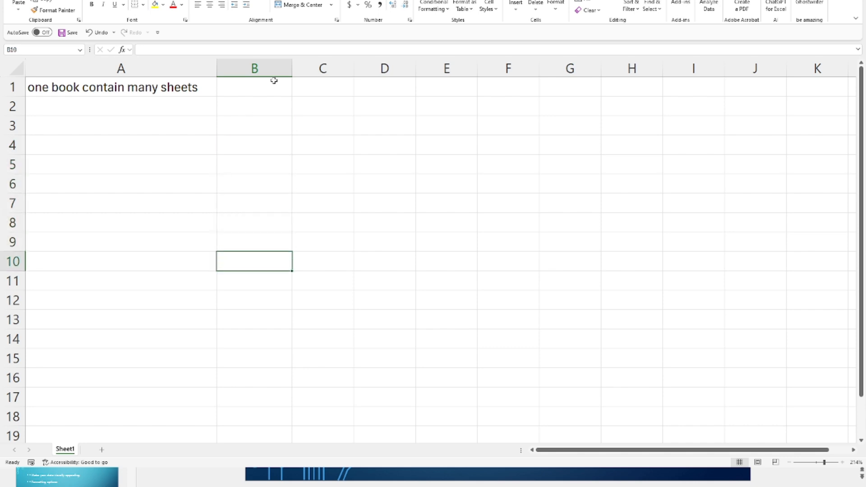
Examine the cell references in column C by moving down from C1 and back up to it.
{"action": "left_click", "coordinate": [302, 68]}
{"action": "left_click", "coordinate": [306, 85]}
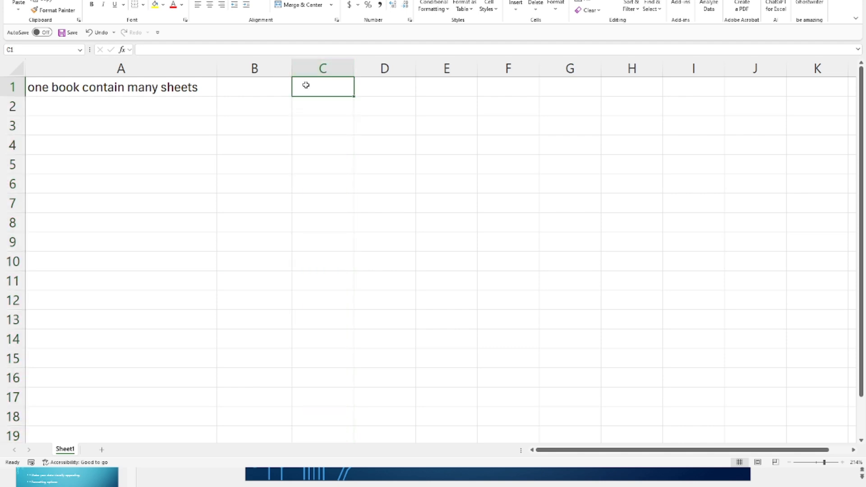
{"action": "key", "text": "Down"}
{"action": "key", "text": "Down"}
{"action": "key", "text": "Down"}
{"action": "key", "text": "Down"}
{"action": "key", "text": "Down"}
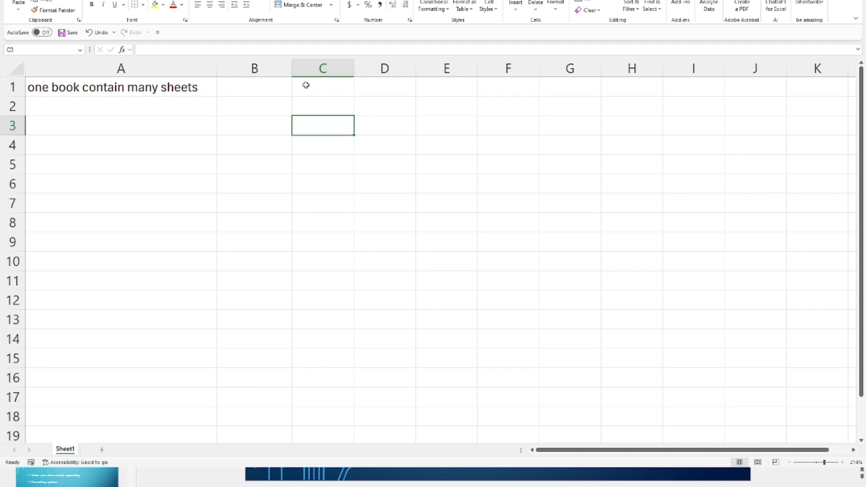
{"action": "key", "text": "Down"}
{"action": "key", "text": "Up"}
{"action": "key", "text": "Up"}
{"action": "key", "text": "Up"}
{"action": "key", "text": "Up"}
{"action": "key", "text": "Up"}
{"action": "key", "text": "Up"}
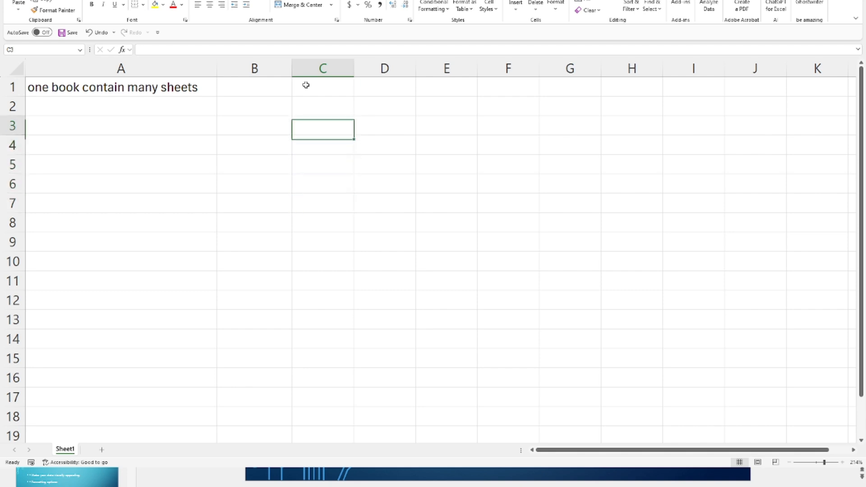
Enter "b1" in cell B1 and "c1" in cell C1.
{"action": "key", "text": "Left"}
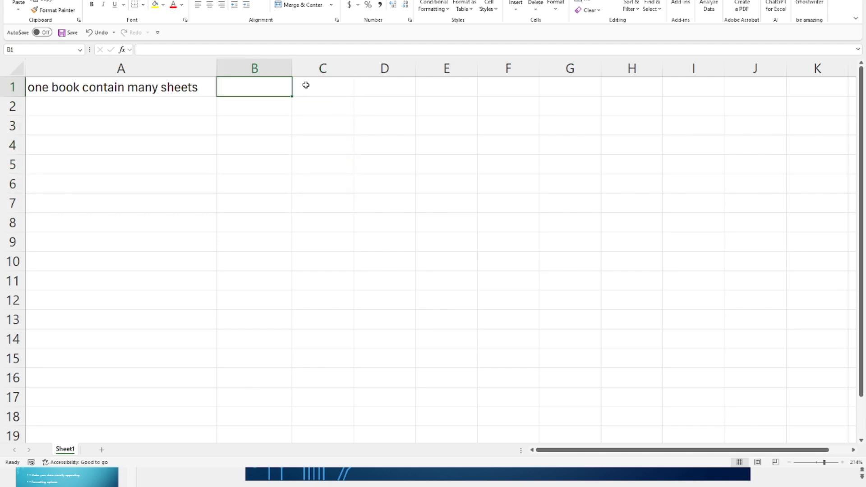
{"action": "type", "text": "b1"}
{"action": "key", "text": "Return"}
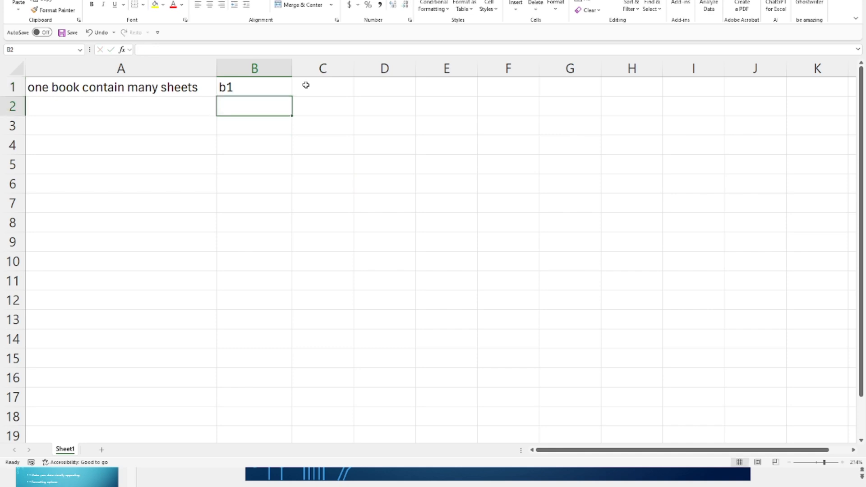
{"action": "left_click", "coordinate": [306, 85]}
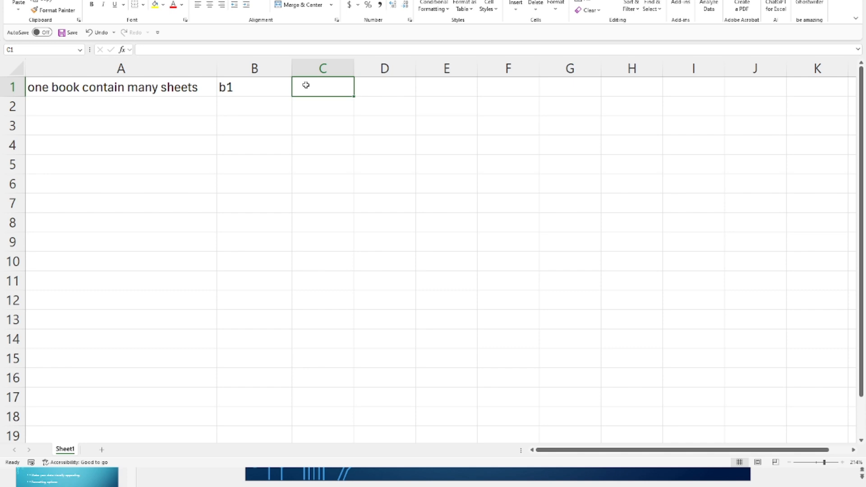
{"action": "type", "text": "c1"}
{"action": "key", "text": "Return"}
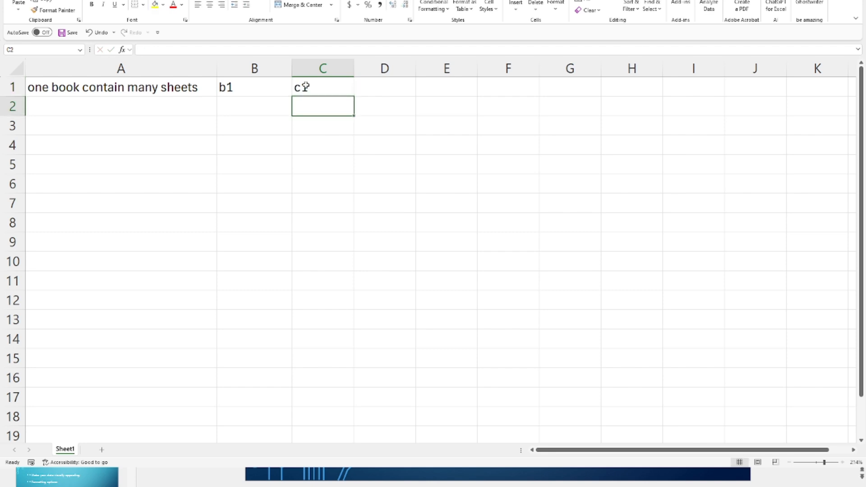
Clear the contents of cells C1 and B1.
{"action": "left_click", "coordinate": [305, 87]}
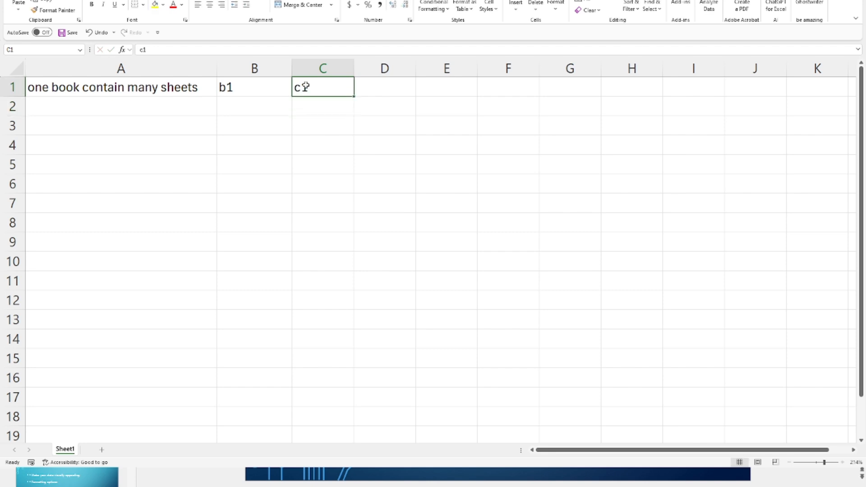
{"action": "key", "text": "Delete"}
{"action": "key", "text": "Left"}
{"action": "key", "text": "Delete"}
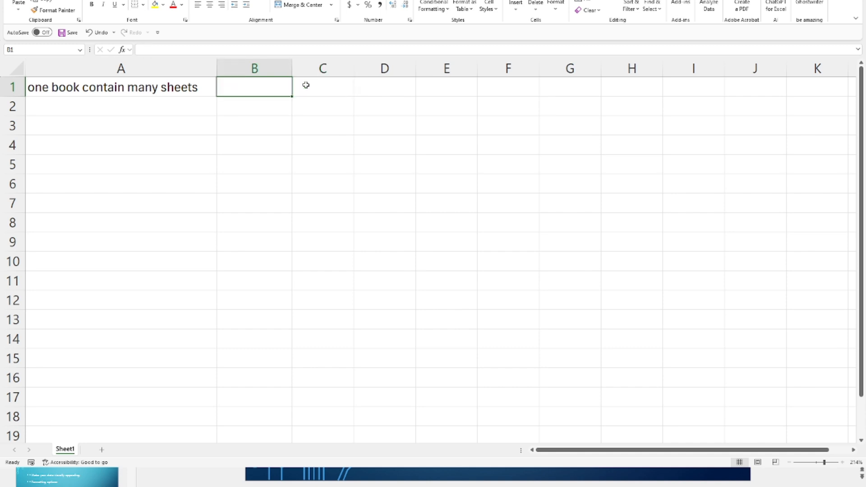
{"action": "key", "text": "Down"}
{"action": "key", "text": "Down"}
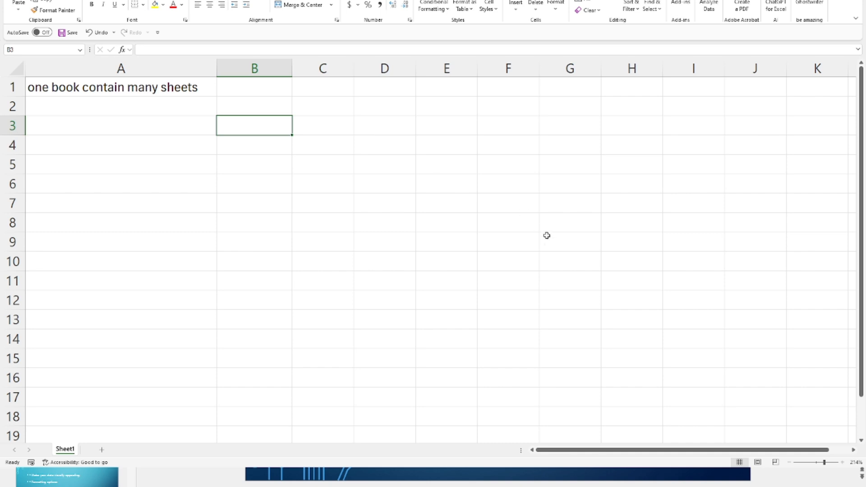
{"action": "left_click", "coordinate": [538, 285]}
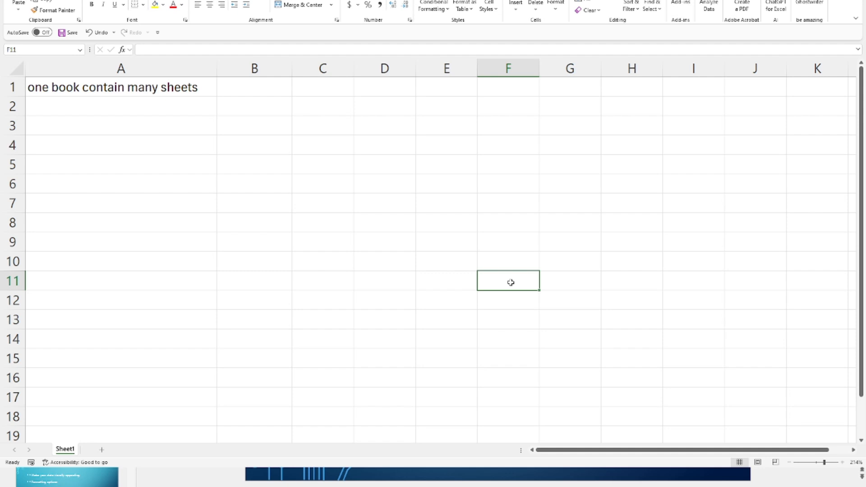
Examine the cell references of I9, A8 and A1 by selecting each cell in turn.
{"action": "left_click", "coordinate": [688, 240]}
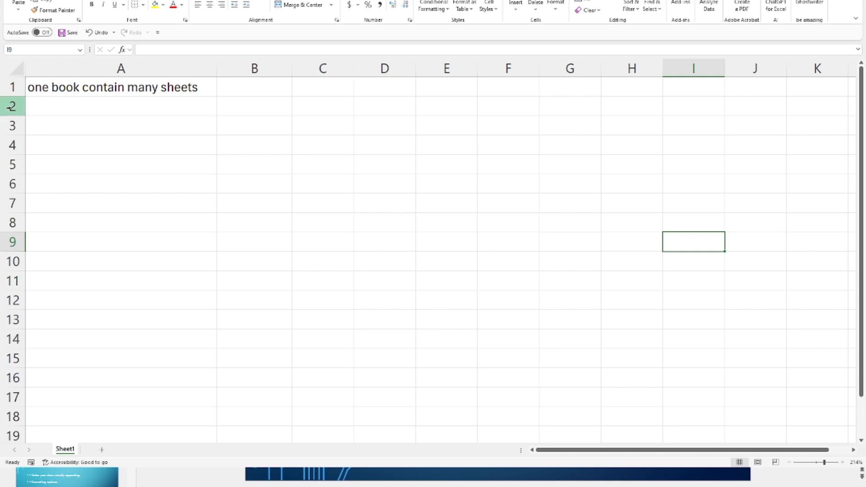
{"action": "left_click", "coordinate": [120, 221]}
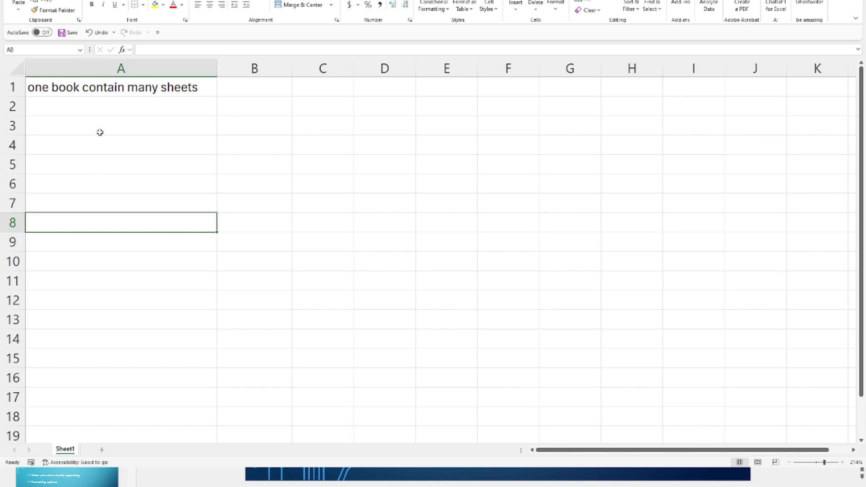
{"action": "left_click", "coordinate": [102, 88]}
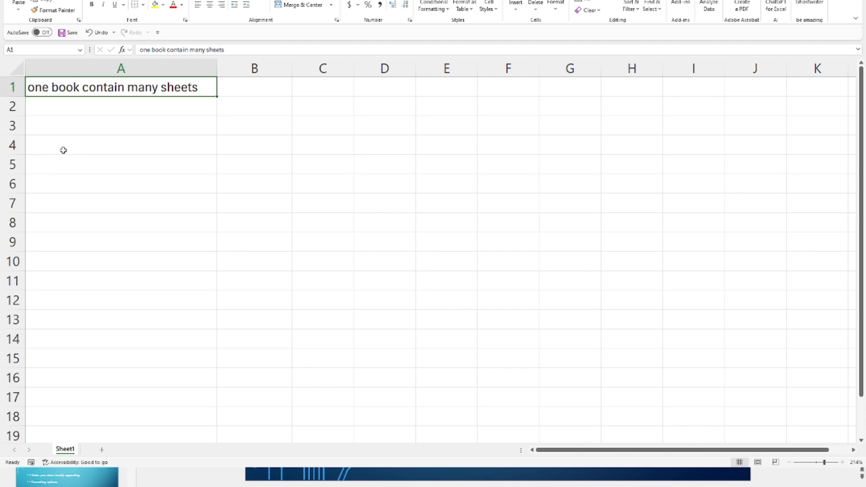
Page down column A from A1 to row 289 to examine how far the row numbers continue.
{"action": "key", "text": "Page_Down"}
{"action": "key", "text": "Page_Down"}
{"action": "key", "text": "Page_Down"}
{"action": "key", "text": "Page_Down"}
{"action": "key", "text": "Page_Down"}
{"action": "key", "text": "Page_Down"}
{"action": "key", "text": "Page_Down"}
{"action": "key", "text": "Page_Down"}
{"action": "key", "text": "Page_Down"}
{"action": "key", "text": "Page_Down"}
{"action": "key", "text": "Page_Down"}
{"action": "key", "text": "Page_Down"}
{"action": "key", "text": "Page_Down"}
{"action": "key", "text": "Page_Down"}
{"action": "key", "text": "Page_Down"}
{"action": "key", "text": "Page_Down"}
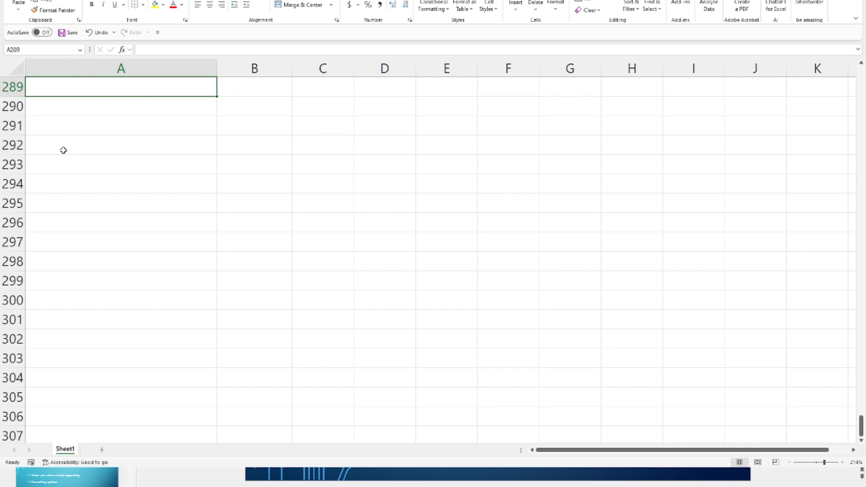
Move back up column A cell by cell to row 130, then return to cell A1.
{"action": "key", "text": "Up"}
{"action": "key", "text": "Up"}
{"action": "key", "text": "Up"}
{"action": "key", "text": "Up"}
{"action": "key", "text": "Up"}
{"action": "key", "text": "Up"}
{"action": "key", "text": "Up"}
{"action": "key", "text": "Up"}
{"action": "key", "text": "Up"}
{"action": "key", "text": "Up"}
{"action": "key", "text": "Up"}
{"action": "key", "text": "Up"}
{"action": "key", "text": "Up"}
{"action": "key", "text": "Up"}
{"action": "key", "text": "Up"}
{"action": "key", "text": "Up"}
{"action": "key", "text": "Up"}
{"action": "key", "text": "Up"}
{"action": "key", "text": "Up"}
{"action": "key", "text": "Up"}
{"action": "key", "text": "Up"}
{"action": "key", "text": "Up"}
{"action": "key", "text": "Up"}
{"action": "key", "text": "Up"}
{"action": "key", "text": "Up"}
{"action": "key", "text": "Up"}
{"action": "key", "text": "Up"}
{"action": "key", "text": "Up"}
{"action": "key", "text": "Up"}
{"action": "key", "text": "Up"}
{"action": "key", "text": "Up"}
{"action": "key", "text": "Up"}
{"action": "key", "text": "Up"}
{"action": "key", "text": "Up"}
{"action": "key", "text": "Up"}
{"action": "key", "text": "Up"}
{"action": "key", "text": "Up"}
{"action": "key", "text": "Up"}
{"action": "key", "text": "Up"}
{"action": "key", "text": "Up"}
{"action": "key", "text": "Up"}
{"action": "key", "text": "Up"}
{"action": "key", "text": "Up"}
{"action": "key", "text": "Up"}
{"action": "key", "text": "Up"}
{"action": "key", "text": "Up"}
{"action": "key", "text": "Up"}
{"action": "key", "text": "Up"}
{"action": "key", "text": "Up"}
{"action": "key", "text": "Up"}
{"action": "key", "text": "Up"}
{"action": "key", "text": "Up"}
{"action": "key", "text": "Up"}
{"action": "key", "text": "Up"}
{"action": "key", "text": "Up"}
{"action": "key", "text": "Up"}
{"action": "key", "text": "Up"}
{"action": "key", "text": "Up"}
{"action": "key", "text": "Up"}
{"action": "key", "text": "Up"}
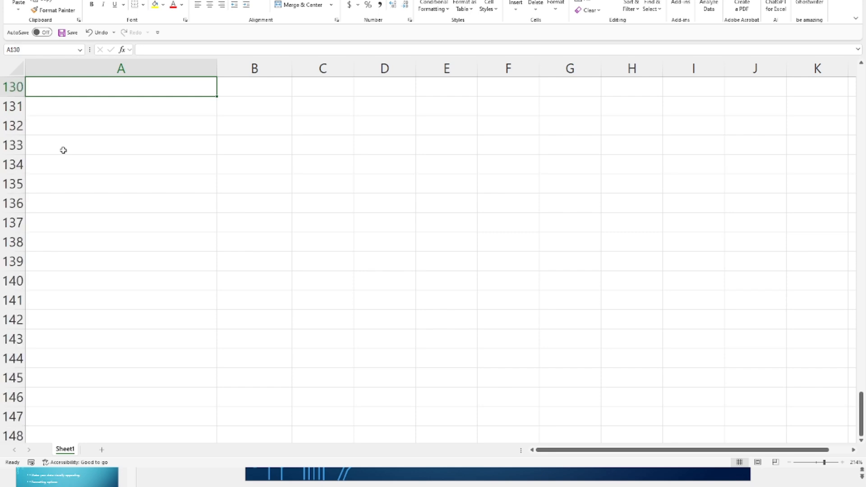
{"action": "key", "text": "ctrl+Home"}
Enter "ctrl+down array key" in cell A2.
{"action": "key", "text": "Down"}
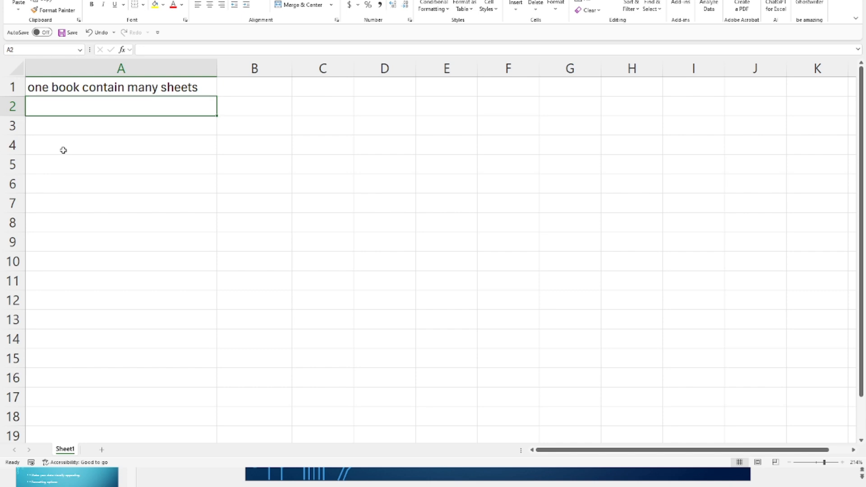
{"action": "type", "text": "ctrl"}
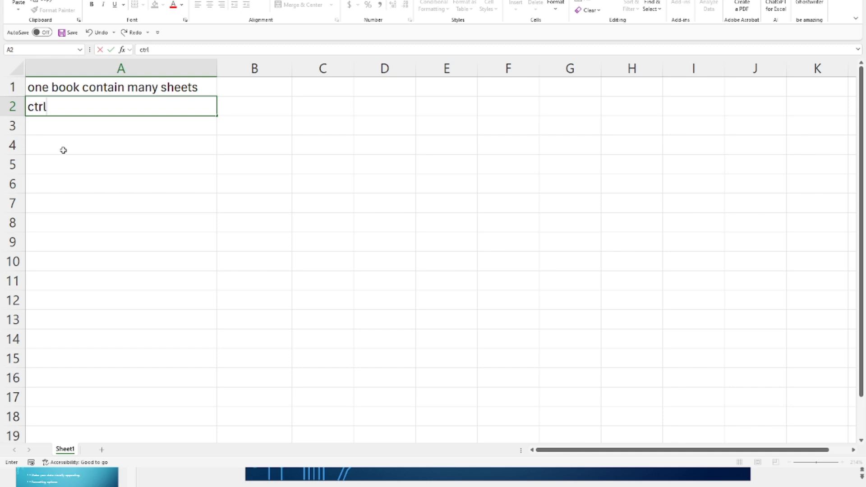
{"action": "type", "text": "+"}
{"action": "type", "text": "down array key"}
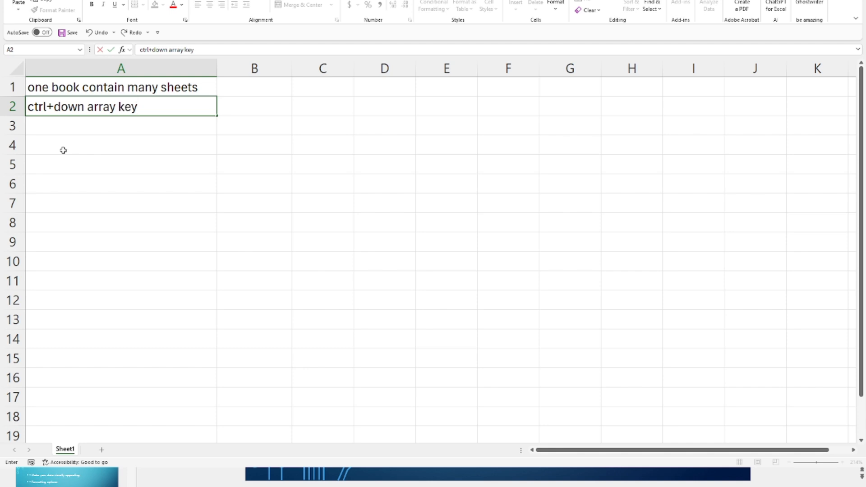
{"action": "key", "text": "Return"}
Jump from A2 to the last row of column A to read its row number, and return to A1.
{"action": "key", "text": "Up"}
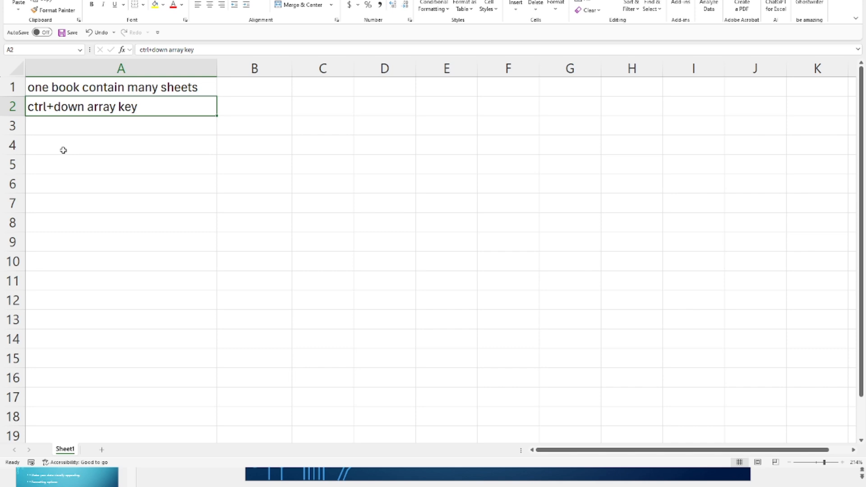
{"action": "key", "text": "ctrl+Down"}
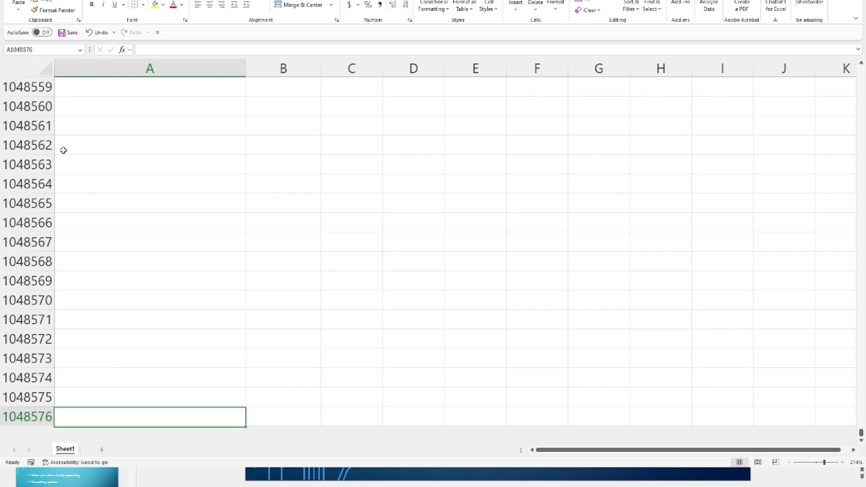
{"action": "key", "text": "ctrl+Up"}
{"action": "key", "text": "Up"}
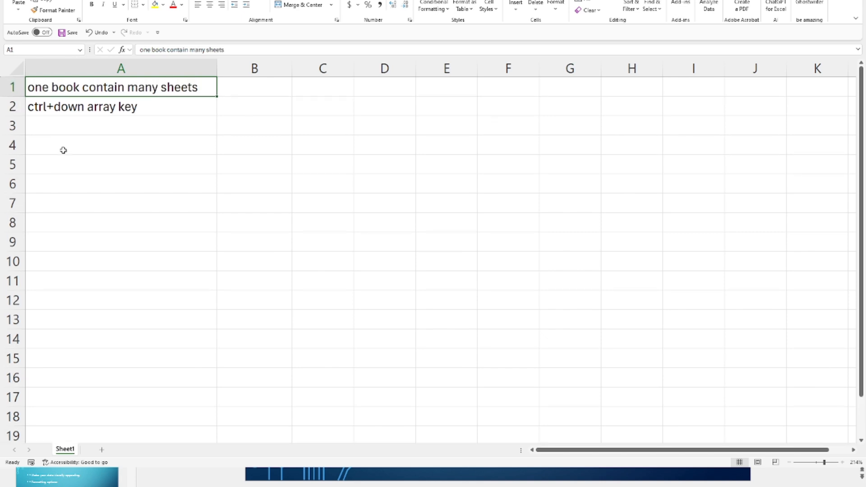
Enter "find the max row" in cell B2 and 1048576 in cell C2.
{"action": "key", "text": "Down"}
{"action": "key", "text": "Right"}
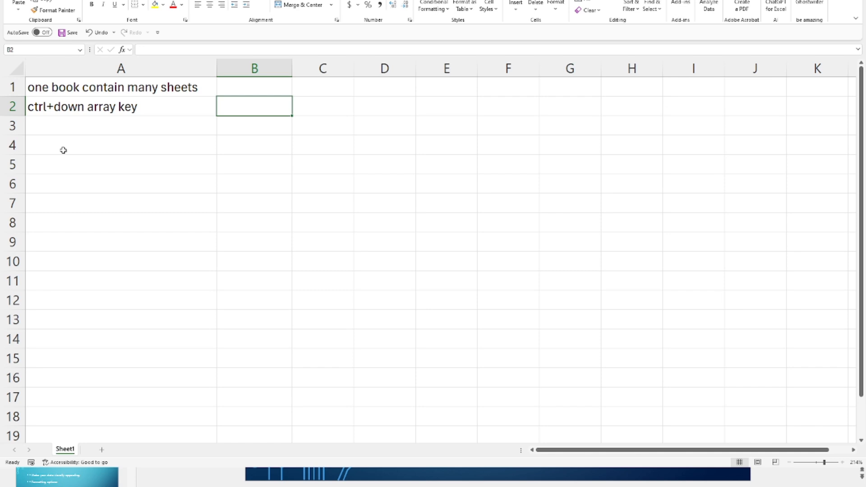
{"action": "type", "text": "find the max row"}
{"action": "key", "text": "Tab"}
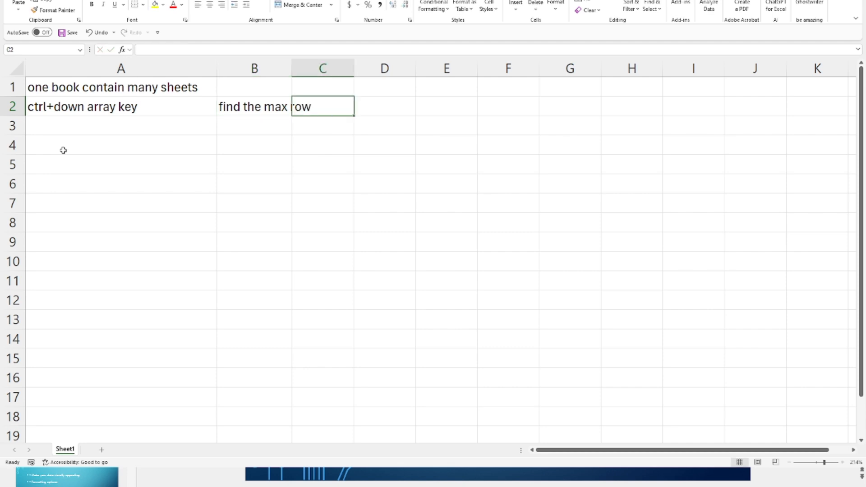
{"action": "type", "text": "1048576"}
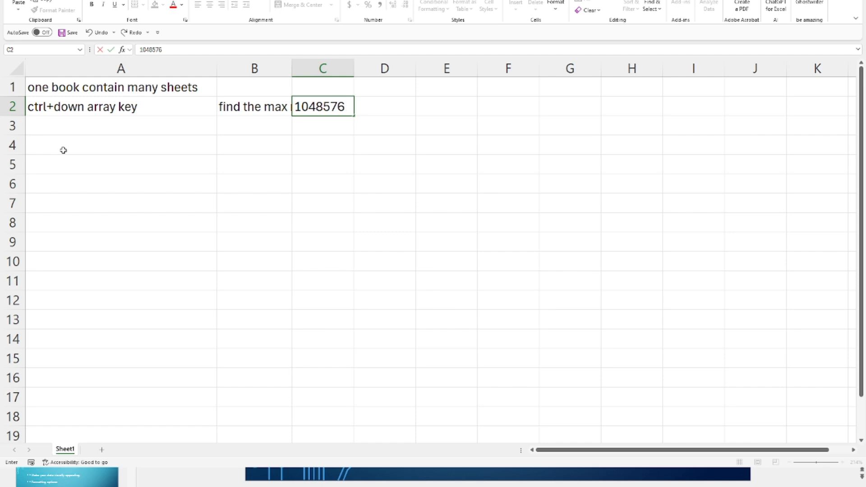
{"action": "key", "text": "Return"}
AutoFit the widths of columns B and C to their contents.
{"action": "key", "text": "Home"}
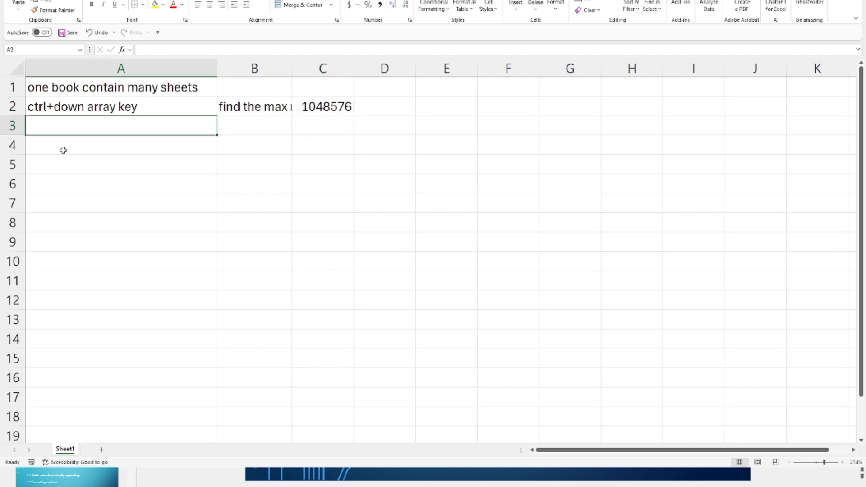
{"action": "double_click", "coordinate": [293, 68]}
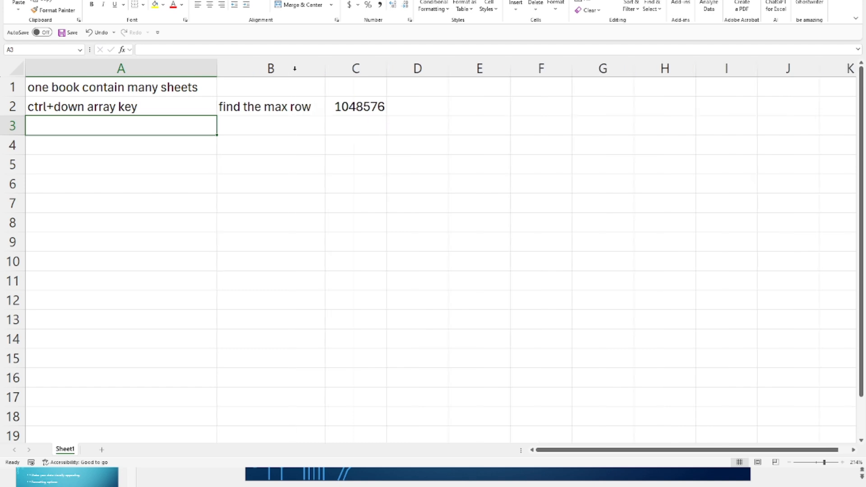
{"action": "double_click", "coordinate": [386, 68]}
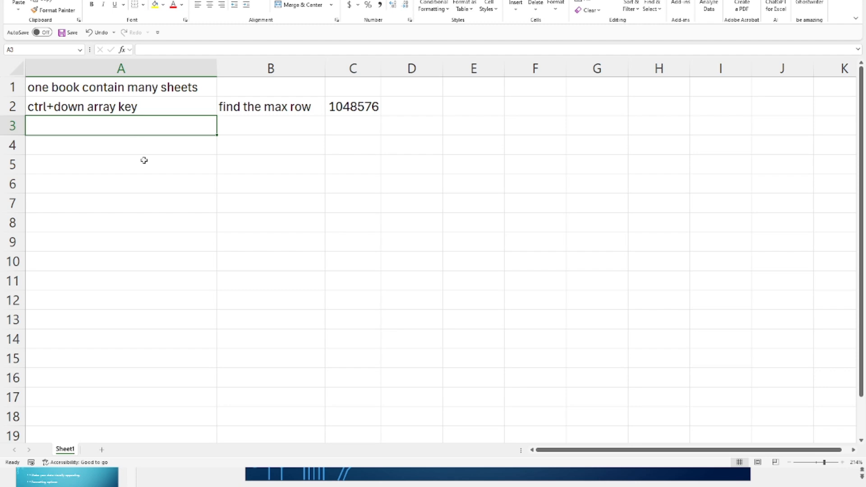
Enter "ctrl+right arrow key" in cell A3.
{"action": "type", "text": "ctrl"}
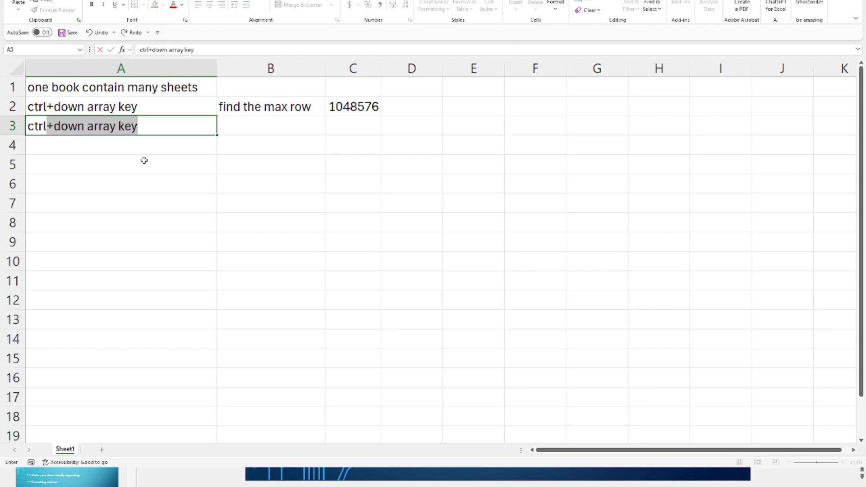
{"action": "type", "text": "+"}
{"action": "type", "text": "right a"}
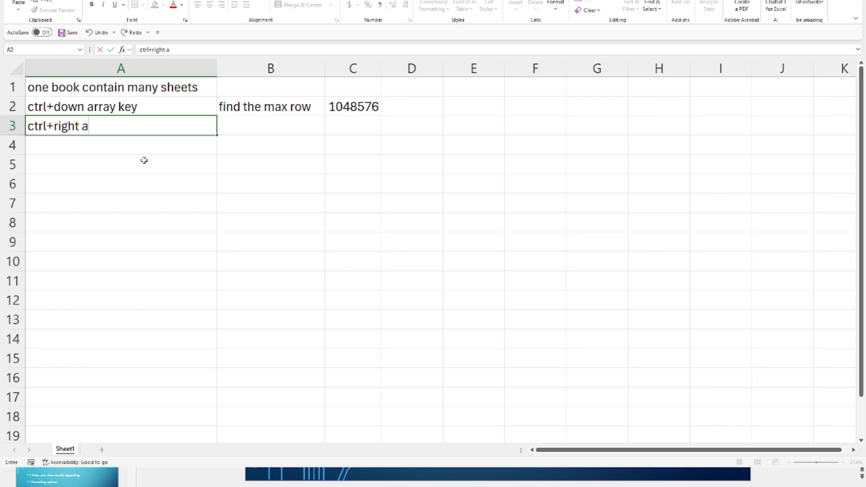
{"action": "type", "text": "rrow key"}
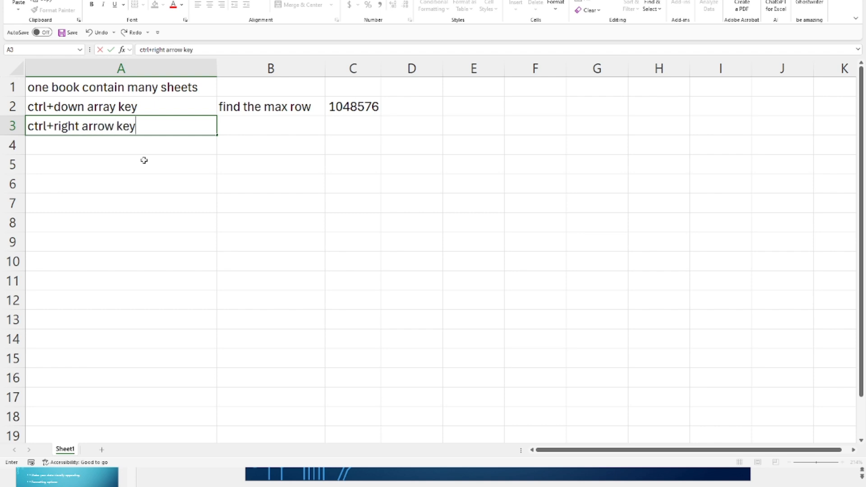
{"action": "key", "text": "Return"}
Jump from A3 to the last column of row 3 to read its column letters, and return to A3.
{"action": "key", "text": "Up"}
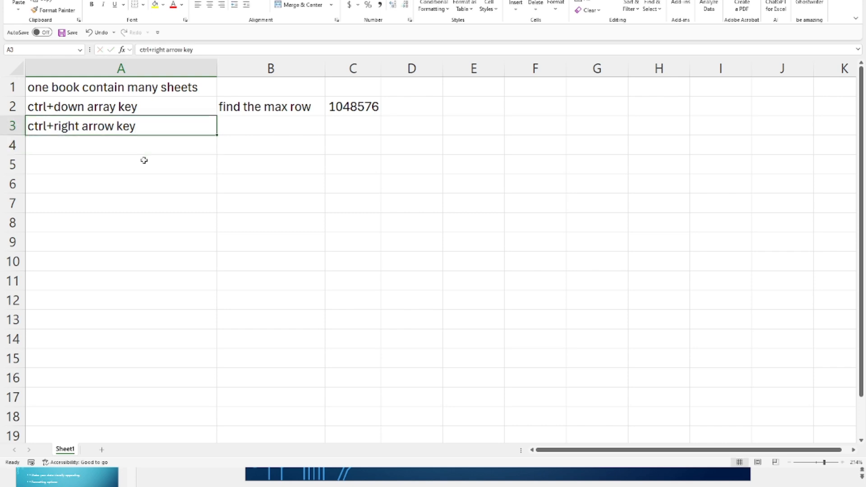
{"action": "key", "text": "Right"}
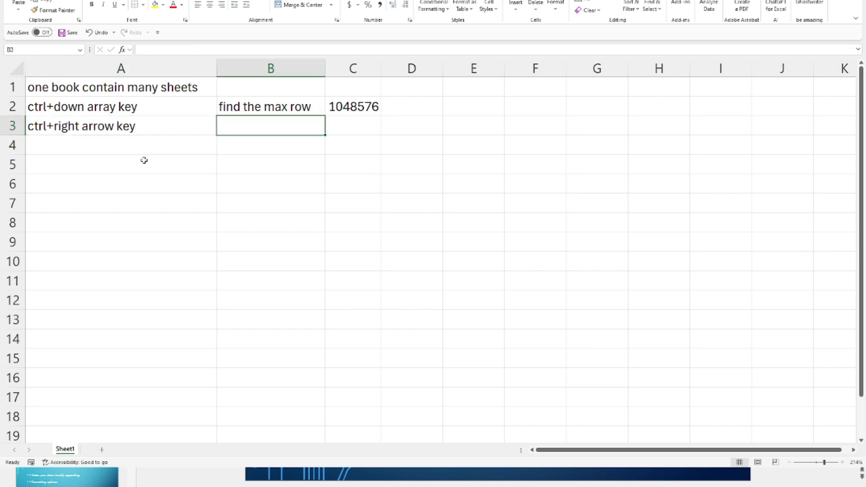
{"action": "key", "text": "Left"}
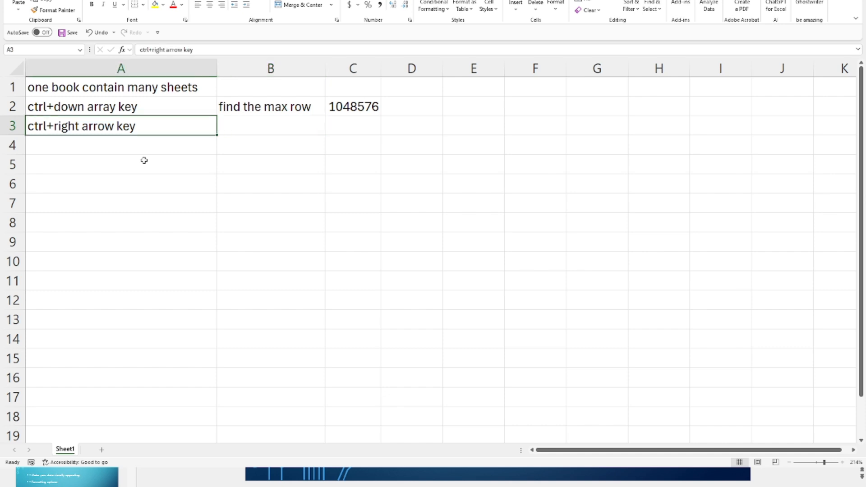
{"action": "key", "text": "ctrl+Right"}
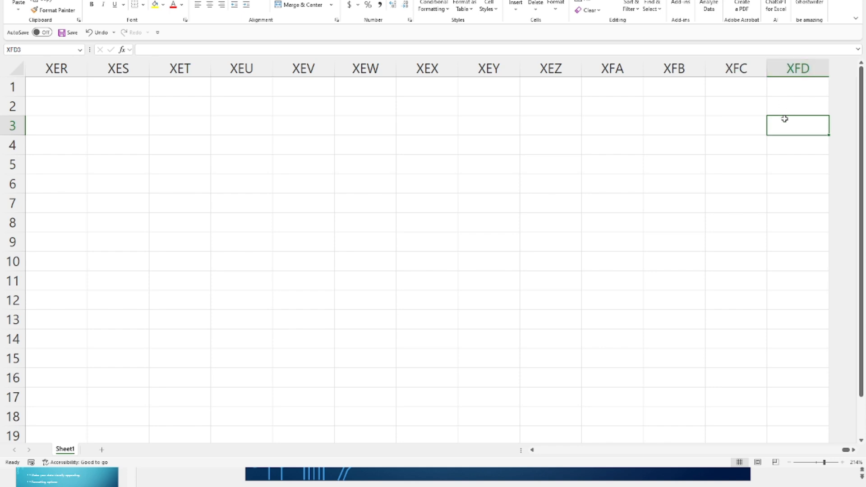
{"action": "key", "text": "ctrl+Left"}
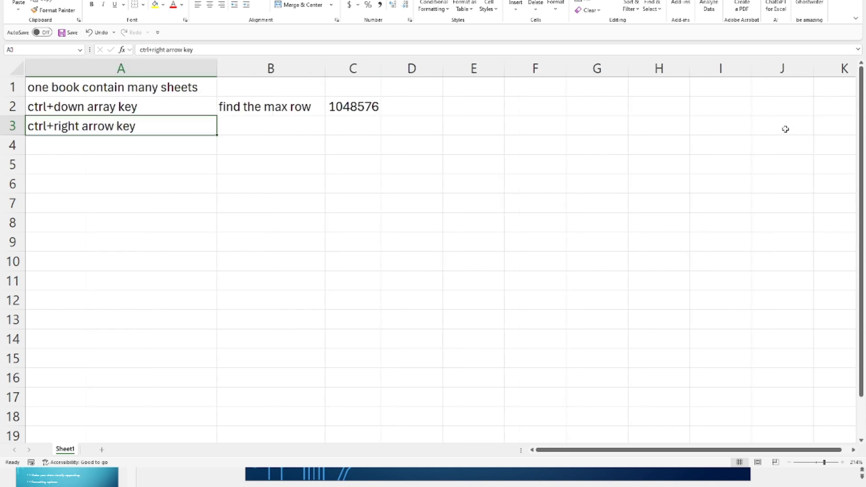
Enter "xfd" in cell C3 and "max column" in cell B3.
{"action": "key", "text": "Right"}
{"action": "key", "text": "Right"}
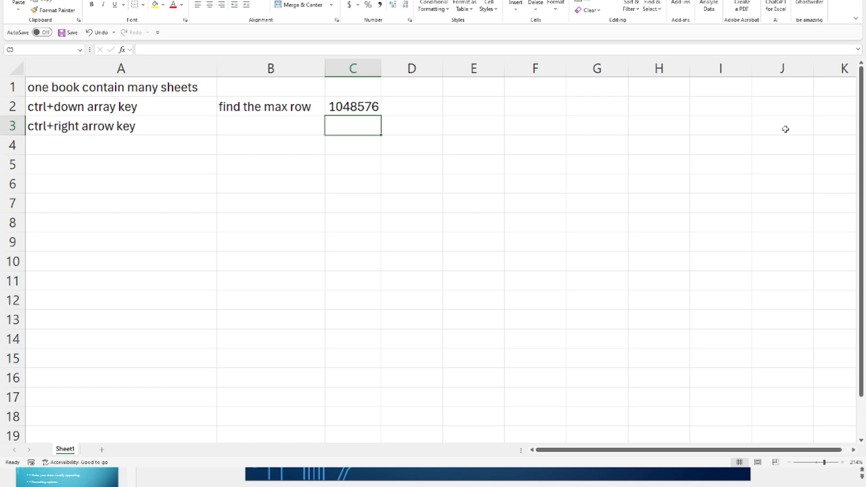
{"action": "type", "text": "xfd"}
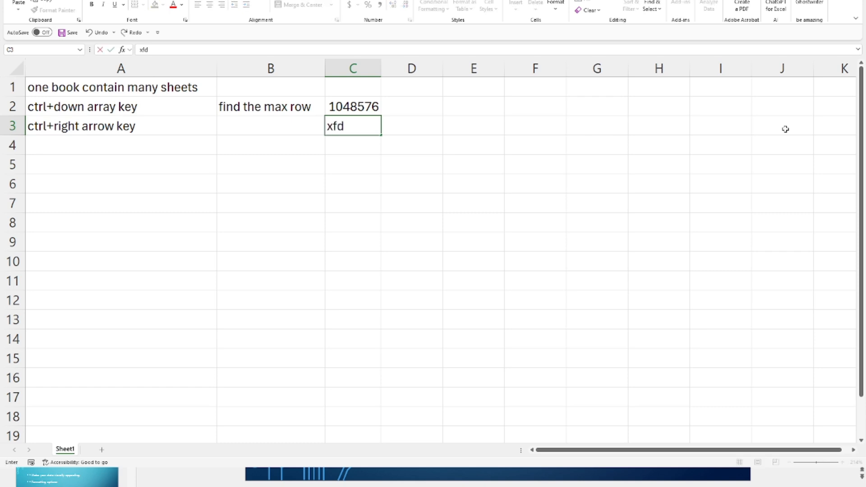
{"action": "key", "text": "Left"}
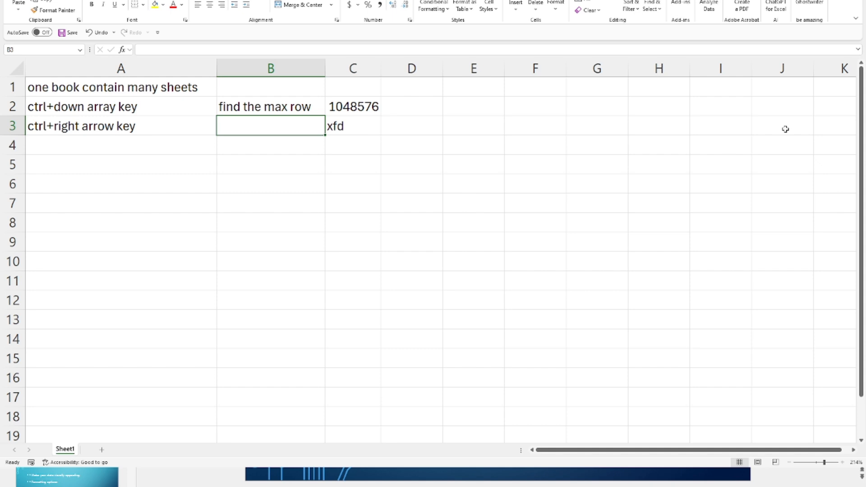
{"action": "type", "text": "max"}
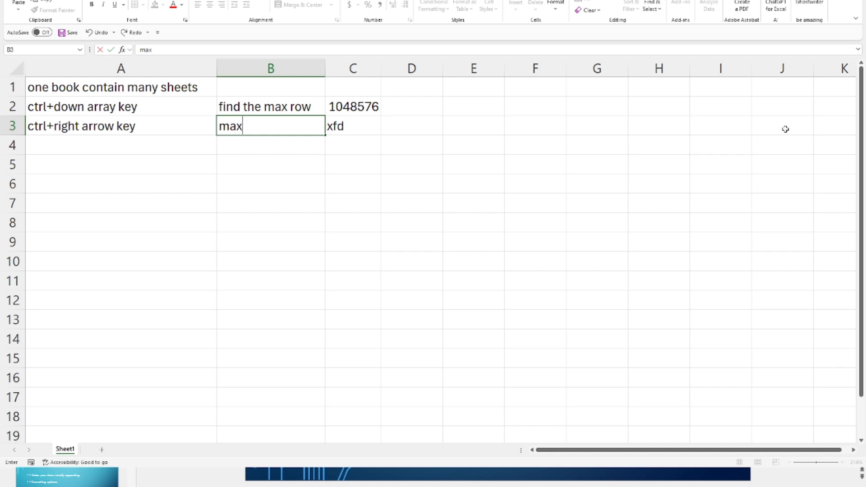
{"action": "type", "text": " column"}
{"action": "key", "text": "Return"}
Insert "max" and a space at the start of the text in cell B3.
{"action": "key", "text": "Up"}
{"action": "key", "text": "F2"}
{"action": "key", "text": "Left"}
{"action": "key", "text": "Left"}
{"action": "key", "text": "Left"}
{"action": "key", "text": "Left"}
{"action": "key", "text": "Left"}
{"action": "key", "text": "Left"}
{"action": "key", "text": "Left"}
{"action": "key", "text": "Left"}
{"action": "key", "text": "Left"}
{"action": "key", "text": "Left"}
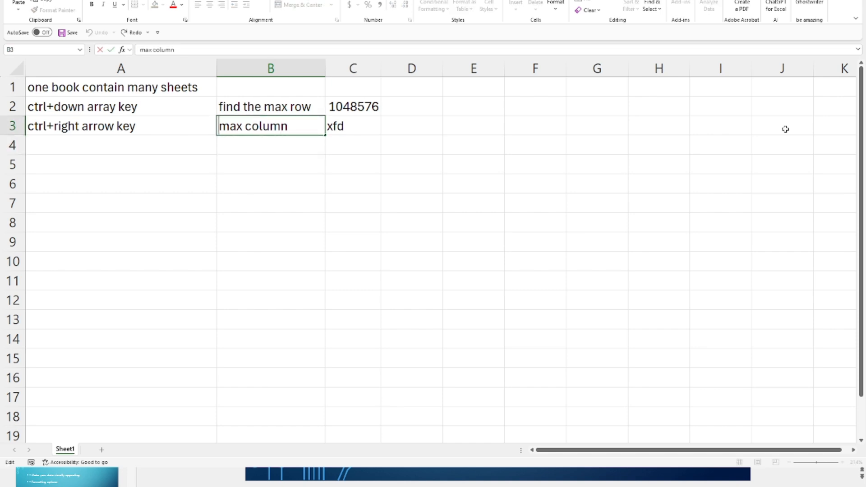
{"action": "type", "text": "max"}
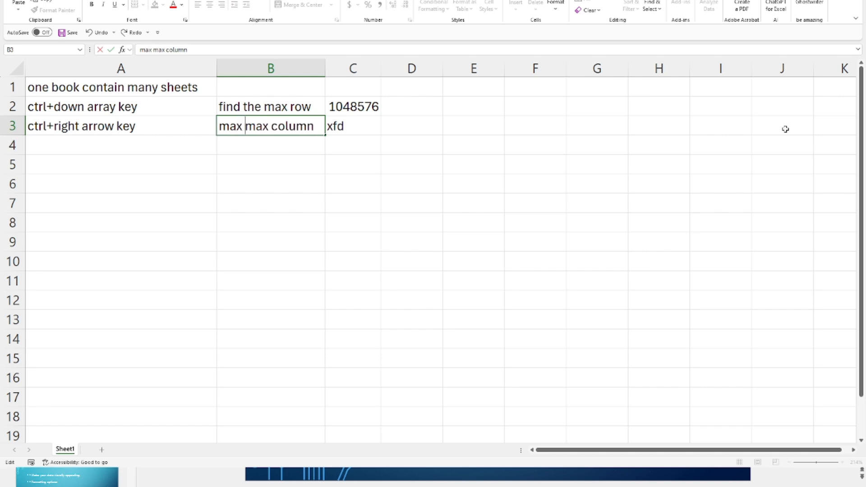
{"action": "key", "text": "Return"}
{"action": "key", "text": "Up"}
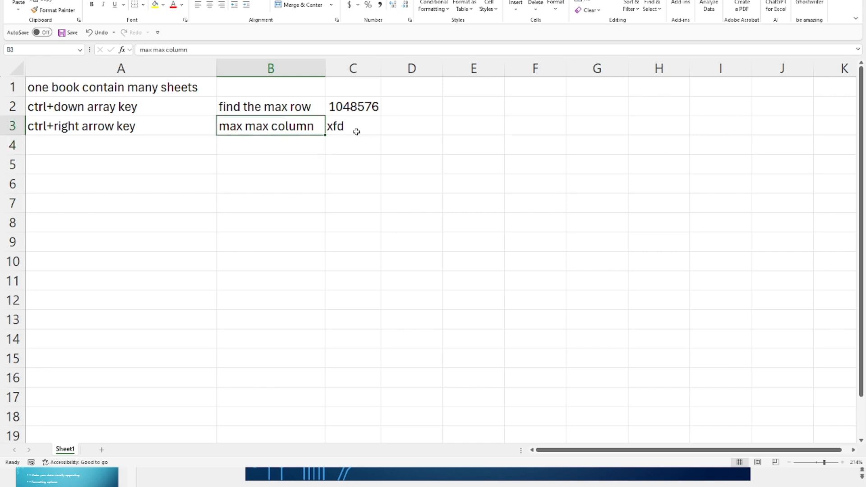
Replace the first "max" in cell B3 with "find" so the label reads "find max column".
{"action": "double_click", "coordinate": [232, 126]}
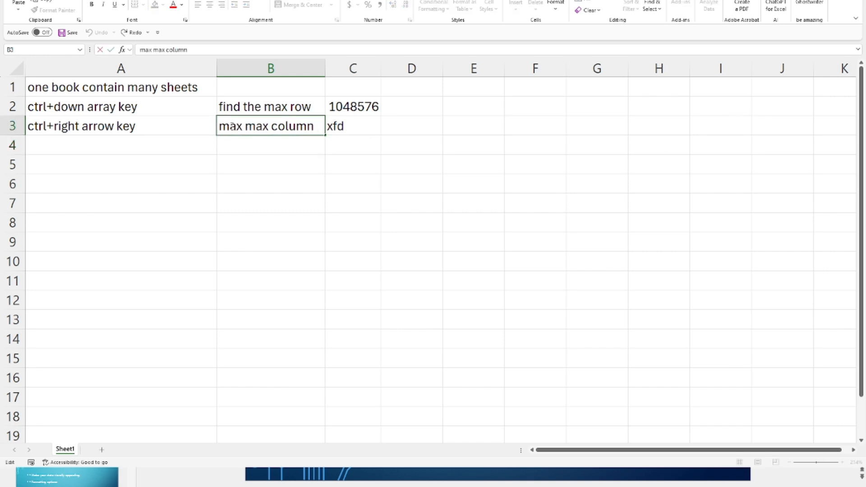
{"action": "double_click", "coordinate": [231, 126]}
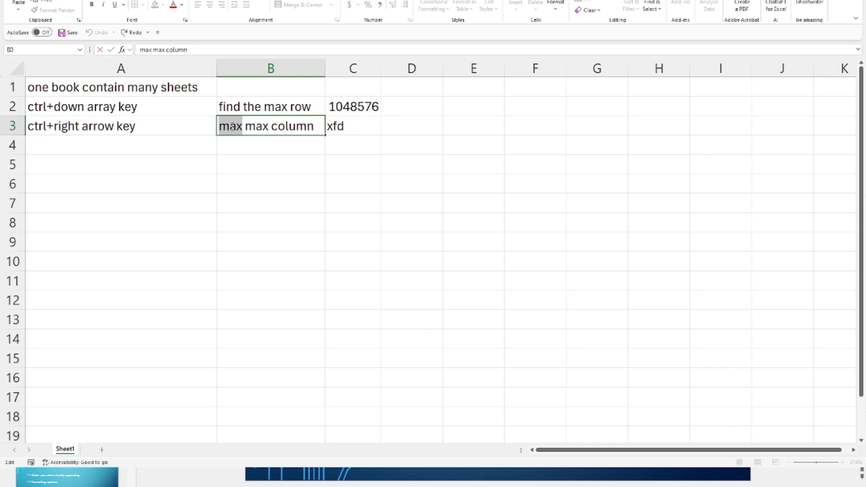
{"action": "type", "text": "find"}
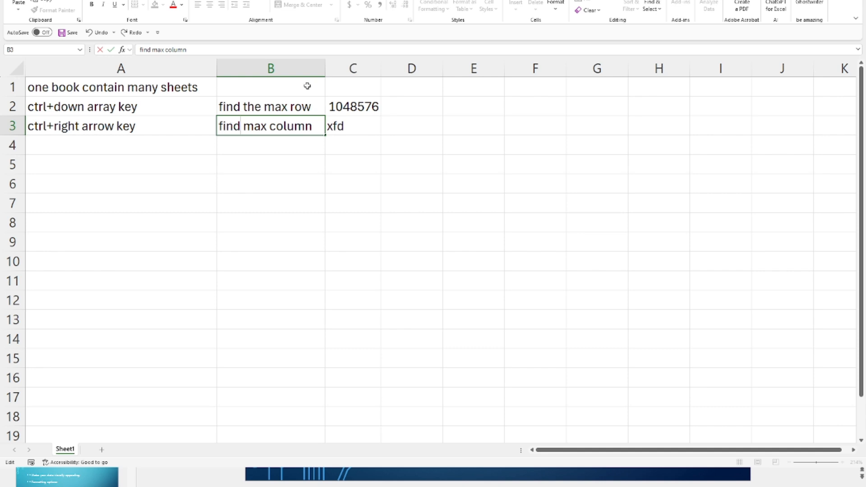
{"action": "left_click", "coordinate": [399, 117]}
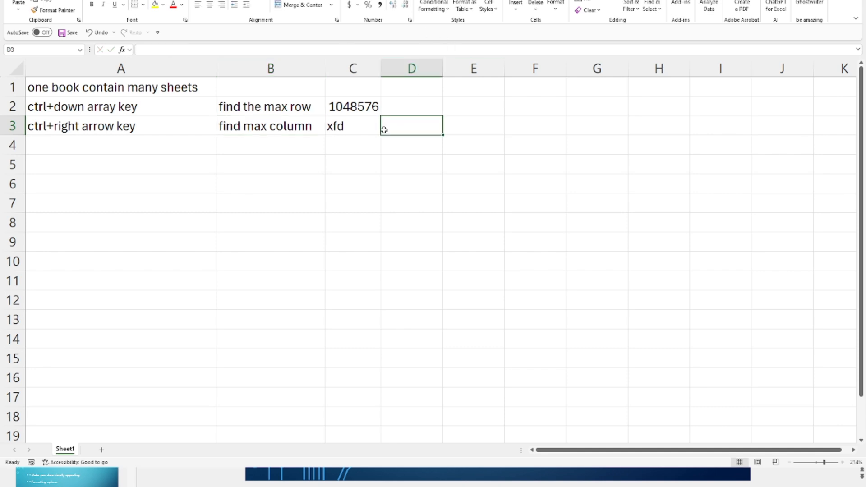
Turn on the R1C1 reference style in the program options so that columns are numbered.
{"action": "left_click", "coordinate": [354, 131]}
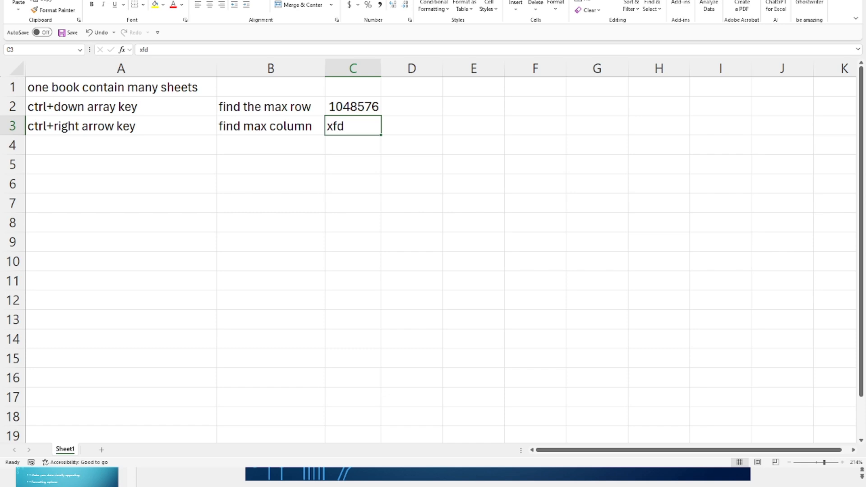
{"action": "key", "text": "alt+f"}
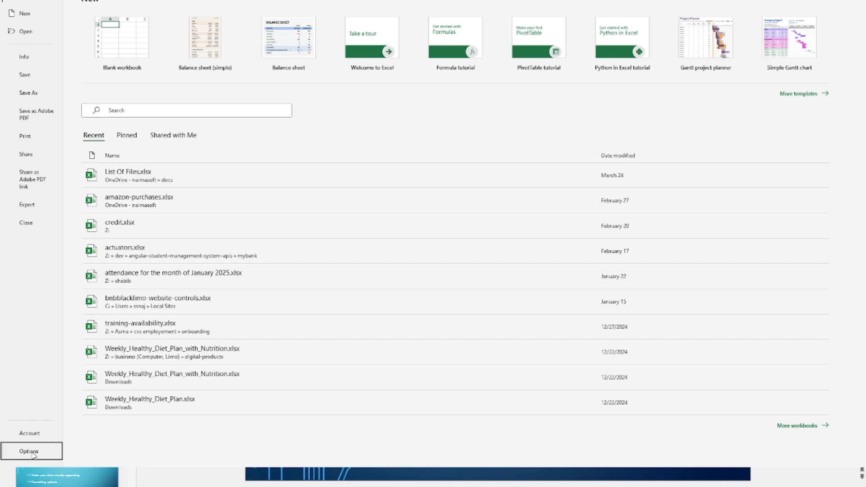
{"action": "key", "text": "Escape"}
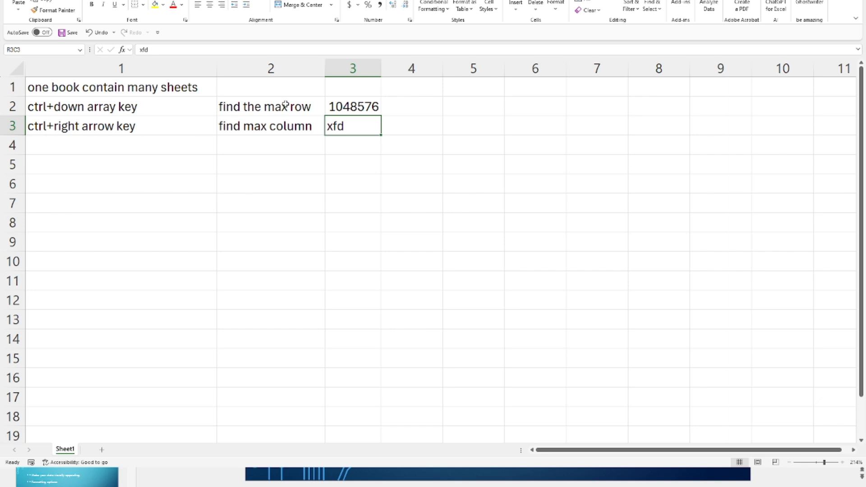
Check the number of the last column in row 3 and enter 16384 in the cell beside "xfd".
{"action": "key", "text": "ctrl+Right"}
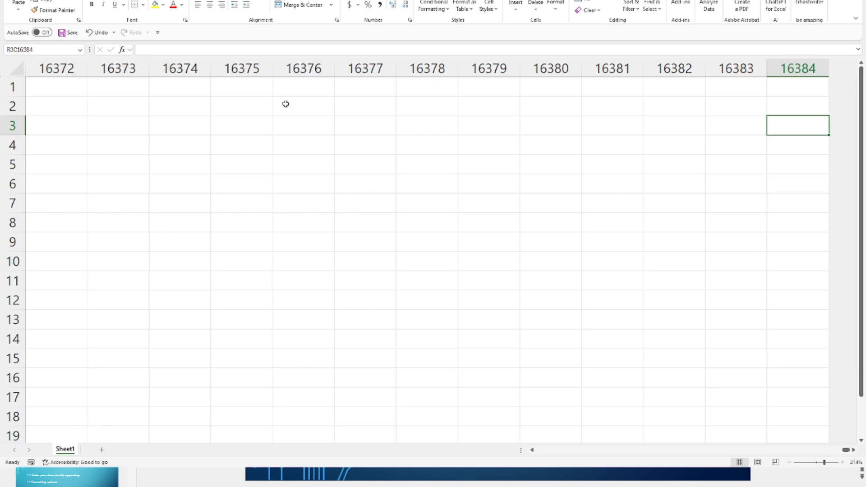
{"action": "key", "text": "ctrl+Left"}
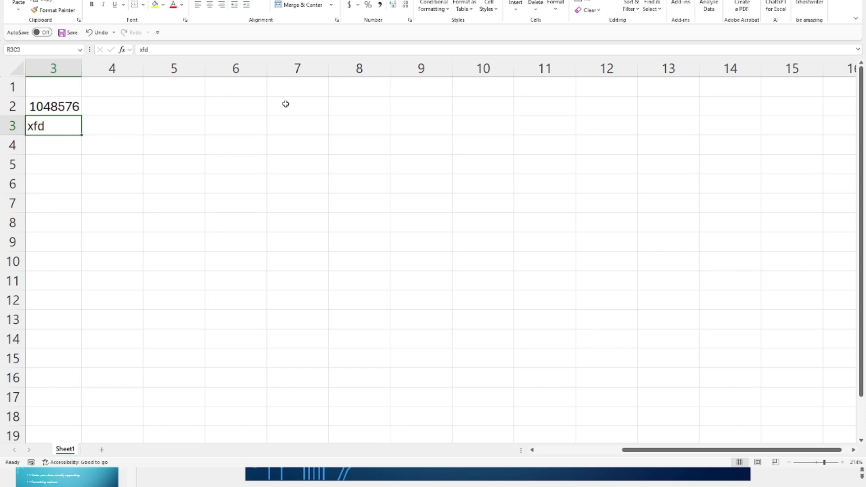
{"action": "type", "text": "1"}
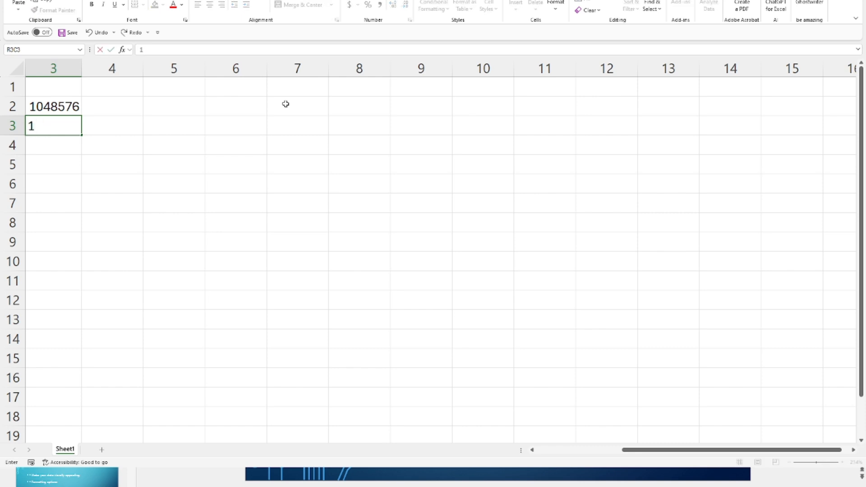
{"action": "key", "text": "Escape"}
{"action": "key", "text": "Right"}
{"action": "type", "text": "163"}
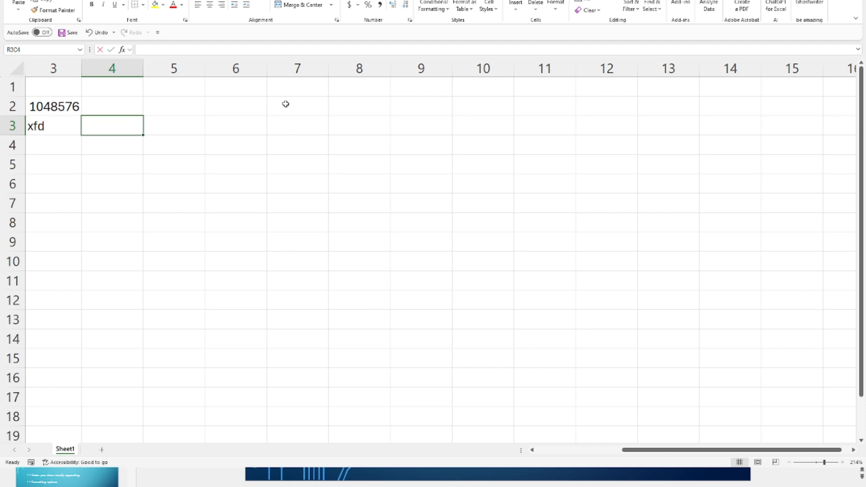
{"action": "type", "text": "84"}
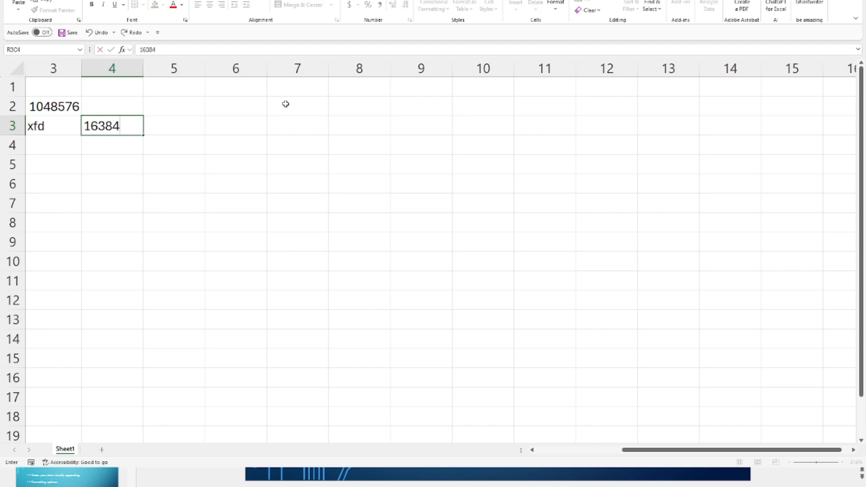
{"action": "key", "text": "Return"}
{"action": "key", "text": "Left"}
{"action": "key", "text": "Left"}
{"action": "key", "text": "Left"}
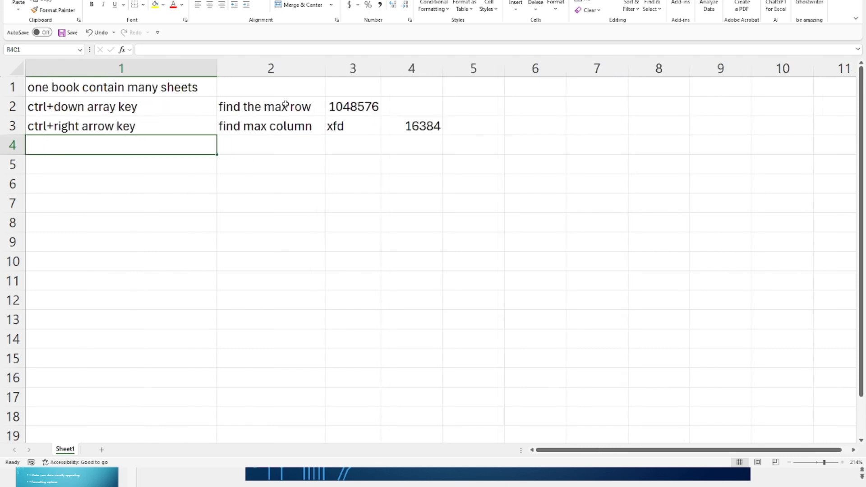
Move the value 1048576 from column 3 to column 4 of row 2, directly above 16384.
{"action": "left_click", "coordinate": [366, 109]}
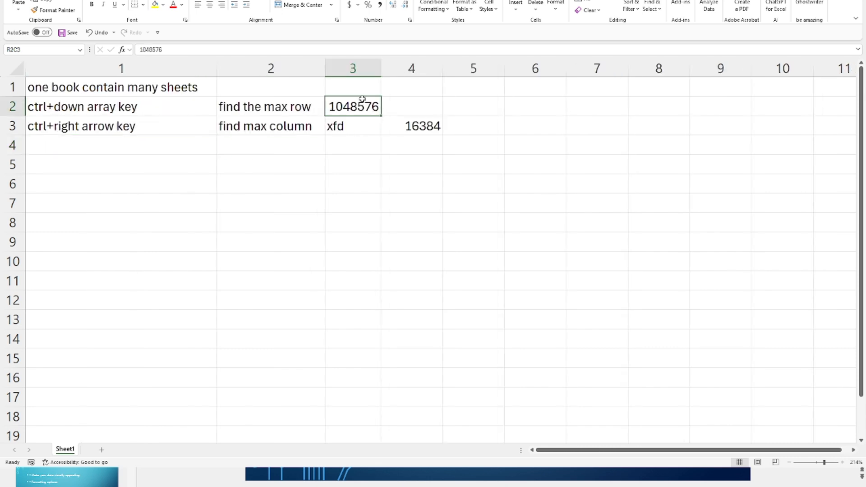
{"action": "left_click_drag", "start_coordinate": [362, 99], "coordinate": [395, 101]}
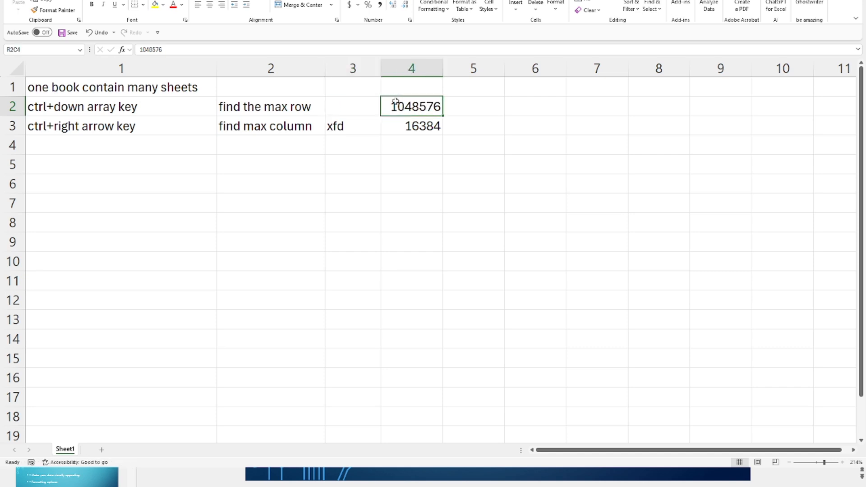
{"action": "left_click", "coordinate": [405, 144]}
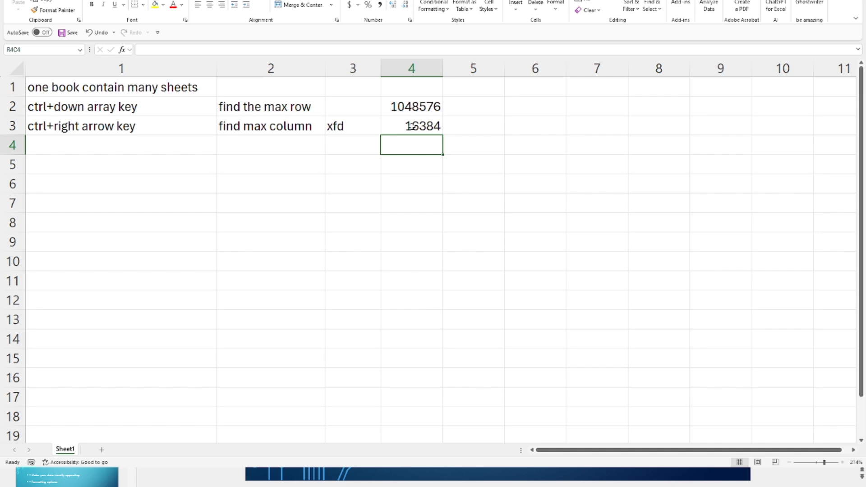
{"action": "left_click", "coordinate": [412, 126]}
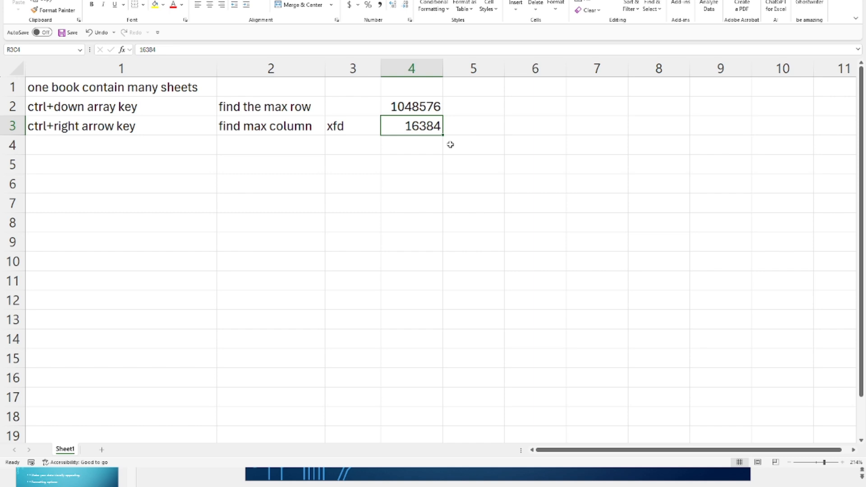
Select the block of empty cells from row 6, column 2 to row 9, column 4.
{"action": "left_click", "coordinate": [357, 171]}
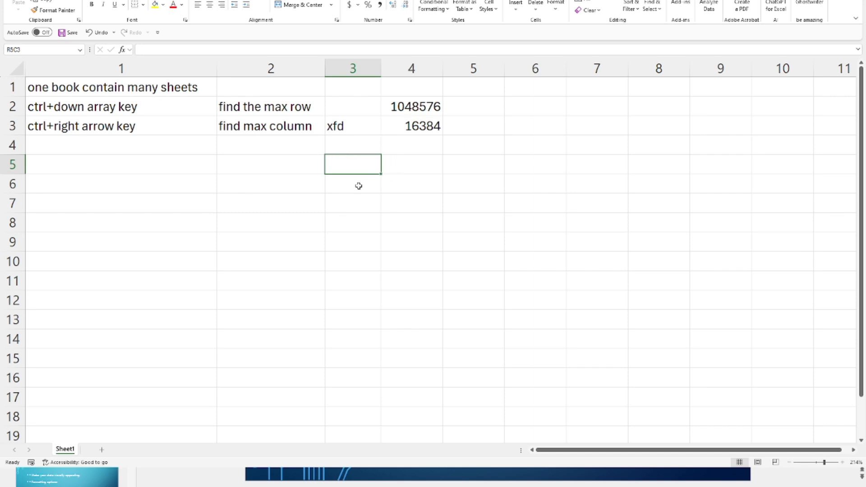
{"action": "left_click", "coordinate": [246, 181]}
{"action": "mouse_move", "coordinate": [245, 181]}
{"action": "left_mouse_down"}
{"action": "mouse_move", "coordinate": [278, 230]}
{"action": "mouse_move", "coordinate": [398, 236]}
{"action": "left_mouse_up"}
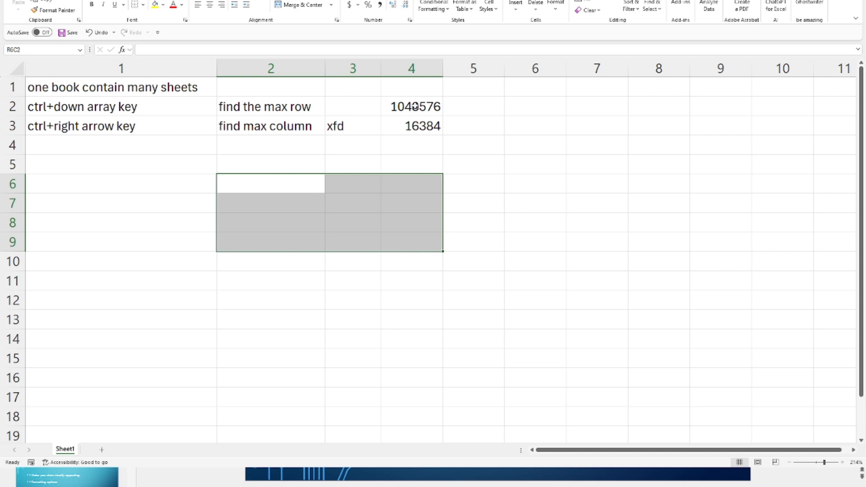
Enter the formula =1048576*16384 in row 5, column 3 to calculate the worksheet's total number of cells.
{"action": "left_click", "coordinate": [347, 163]}
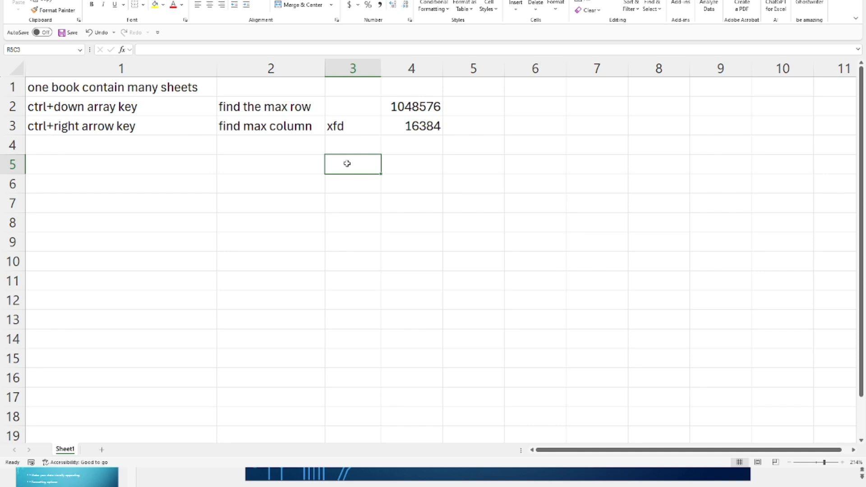
{"action": "double_click", "coordinate": [347, 164]}
{"action": "type", "text": "="}
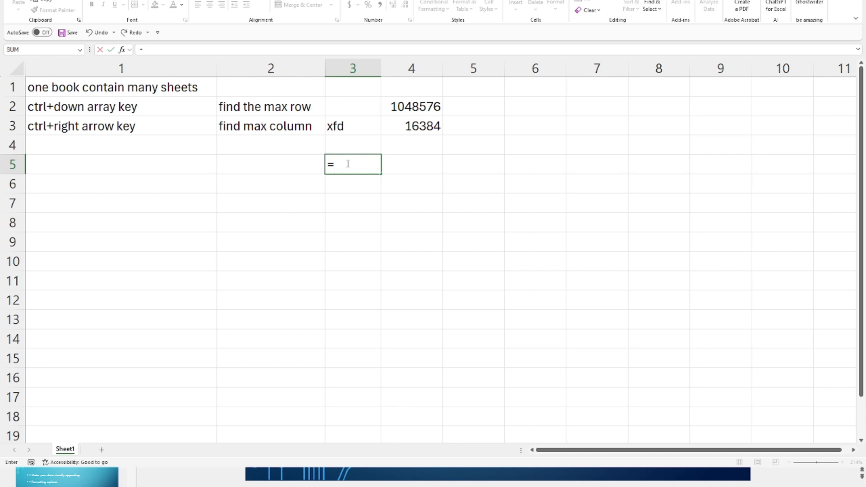
{"action": "type", "text": "1048576"}
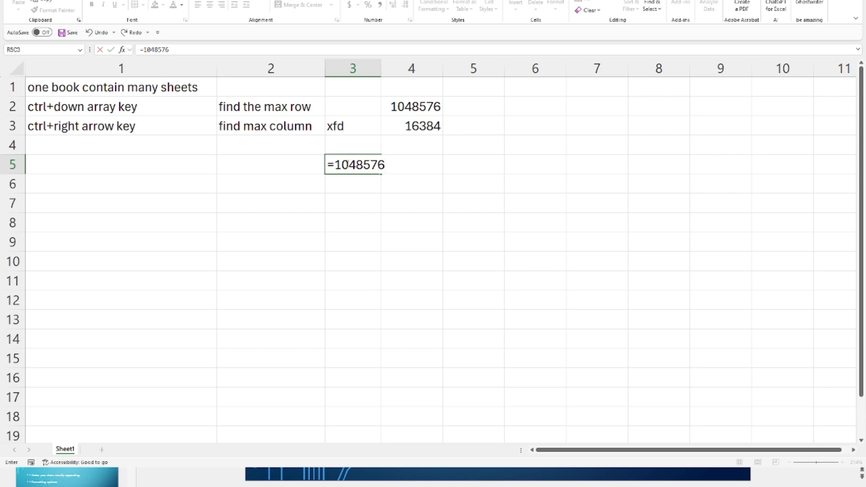
{"action": "type", "text": "*16384"}
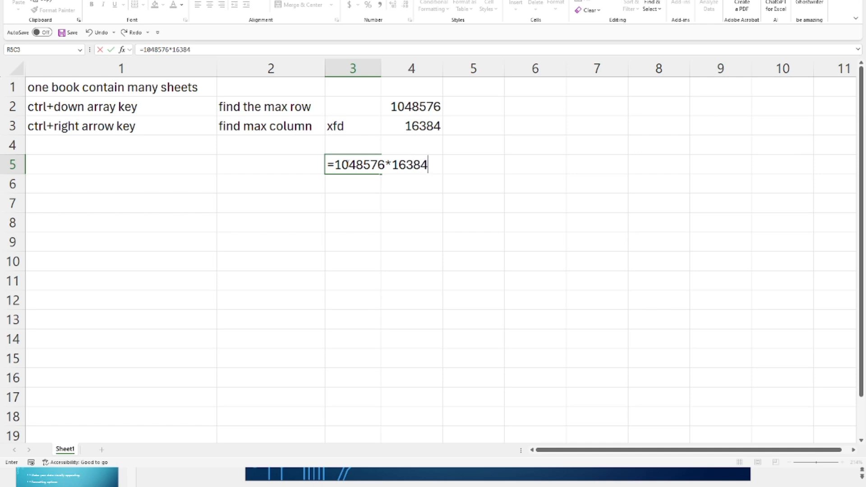
{"action": "key", "text": "Return"}
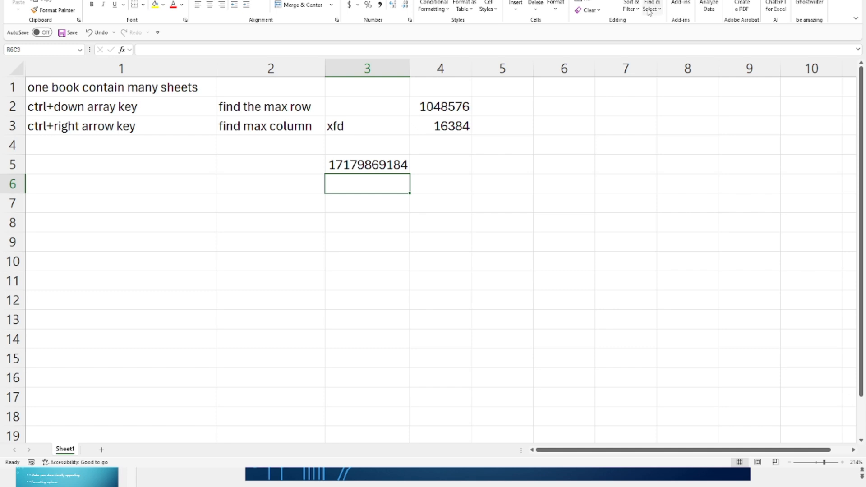
Apply the comma number style to the calculated product in row 5, column 3.
{"action": "left_click", "coordinate": [366, 165]}
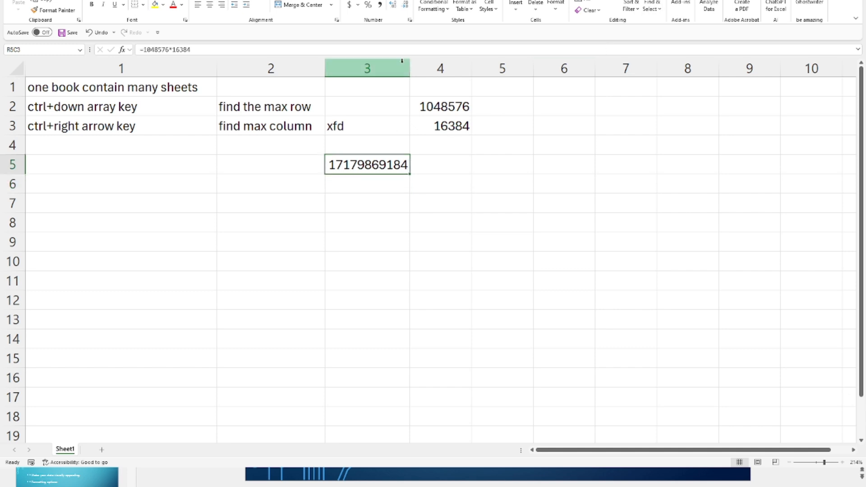
{"action": "left_click", "coordinate": [380, 7]}
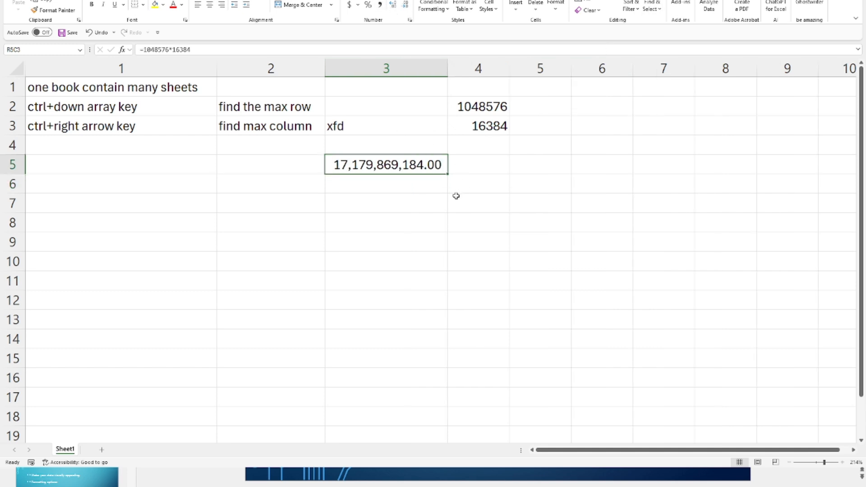
{"action": "left_click", "coordinate": [415, 199]}
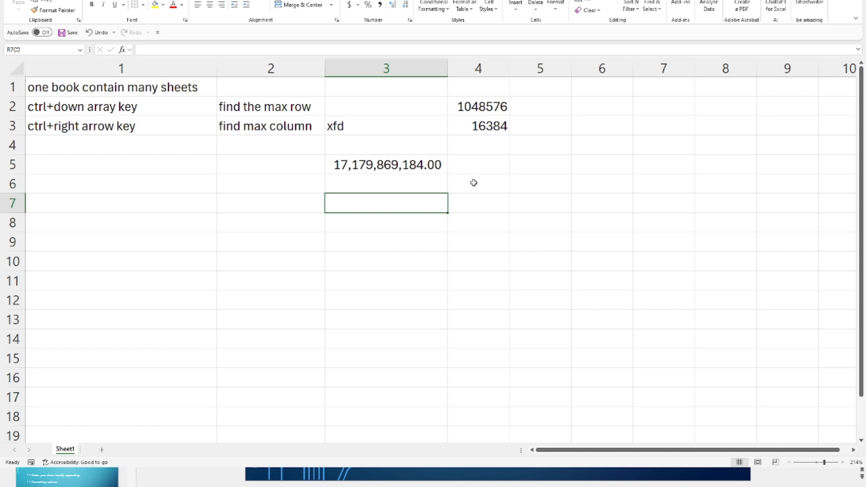
{"action": "left_click", "coordinate": [463, 167]}
{"action": "left_click", "coordinate": [395, 187]}
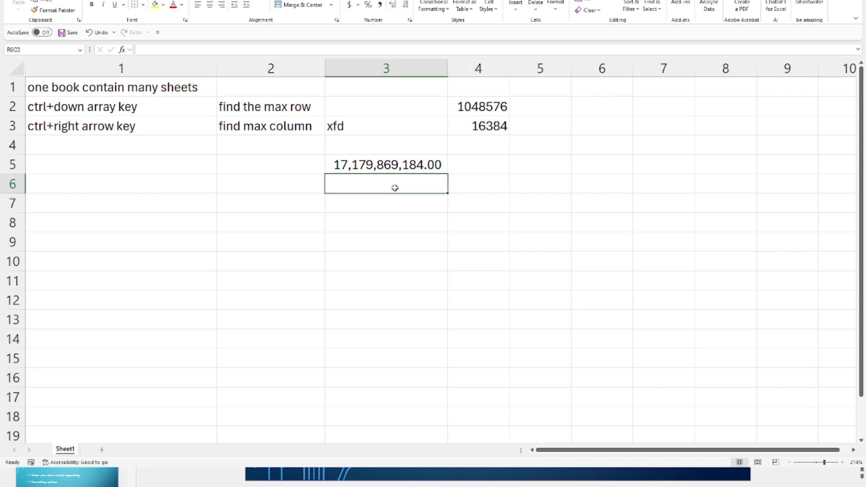